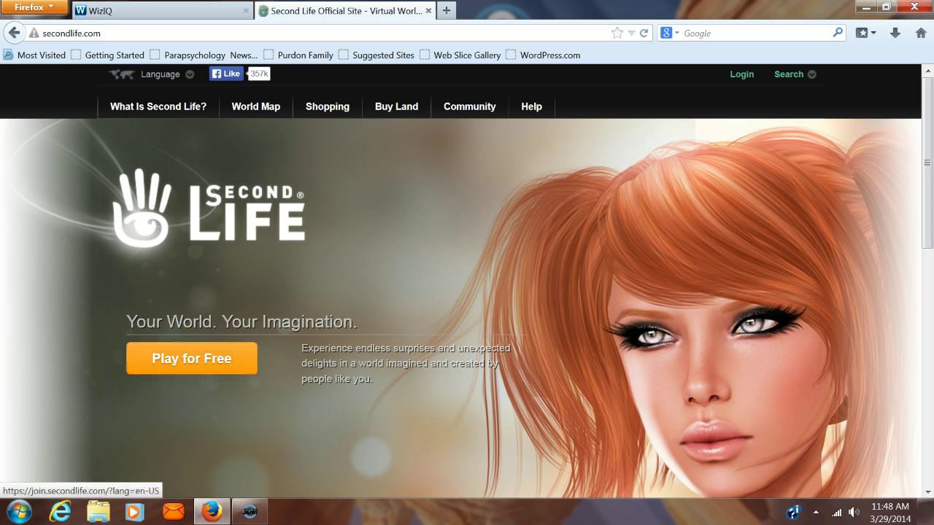
Start the free sign-up with the Play for Free button on secondlife.com
click(192, 353)
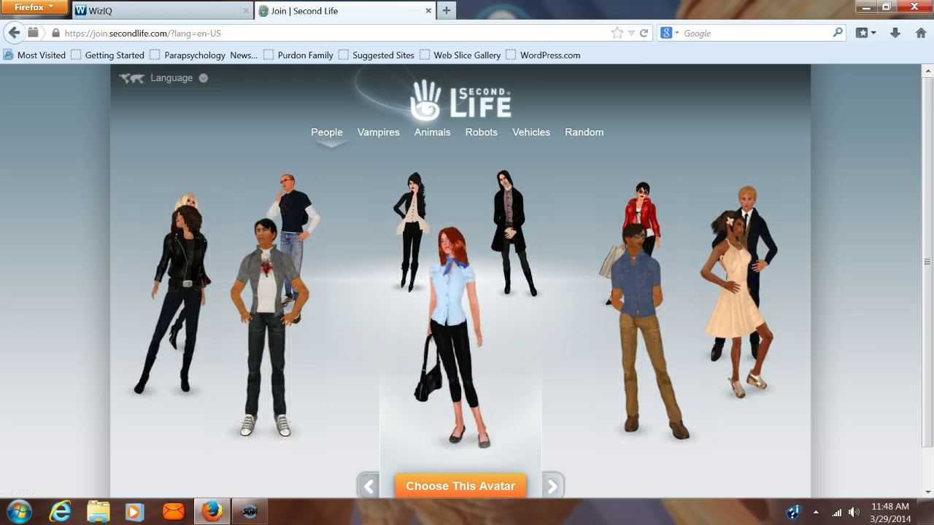
Browse the avatar carousel and choose the woman in the black-and-white outfit
click(554, 487)
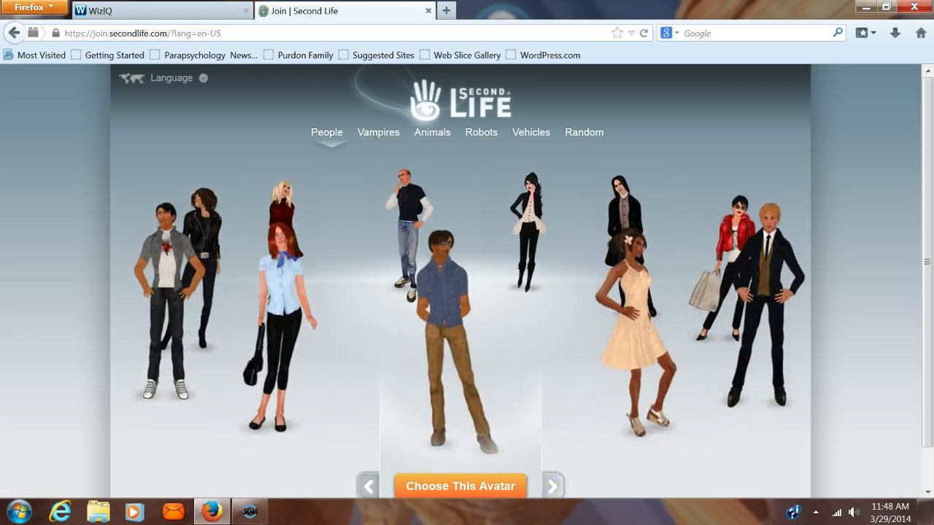
click(554, 488)
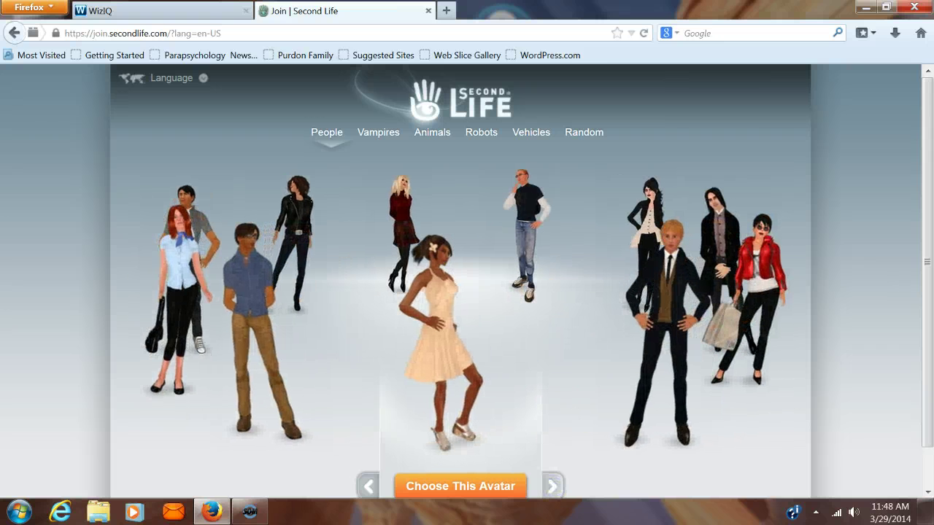
click(553, 487)
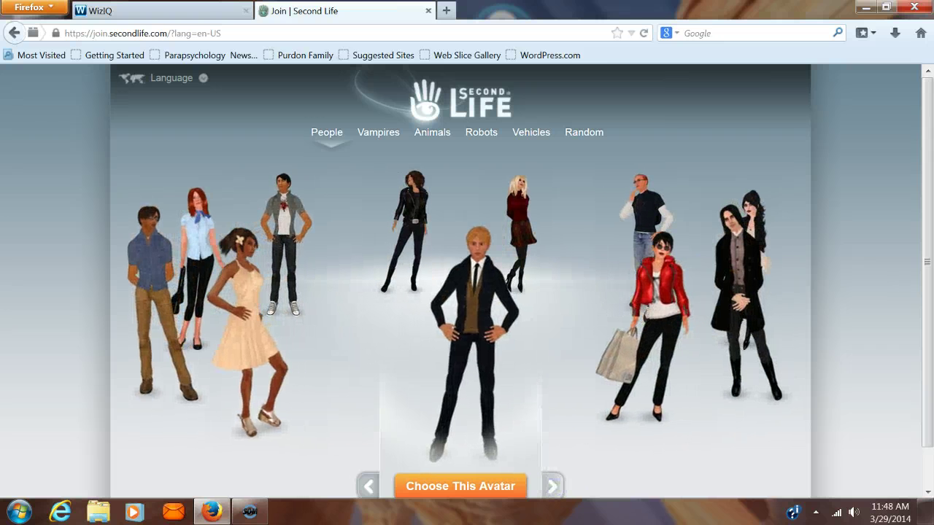
click(553, 487)
click(554, 487)
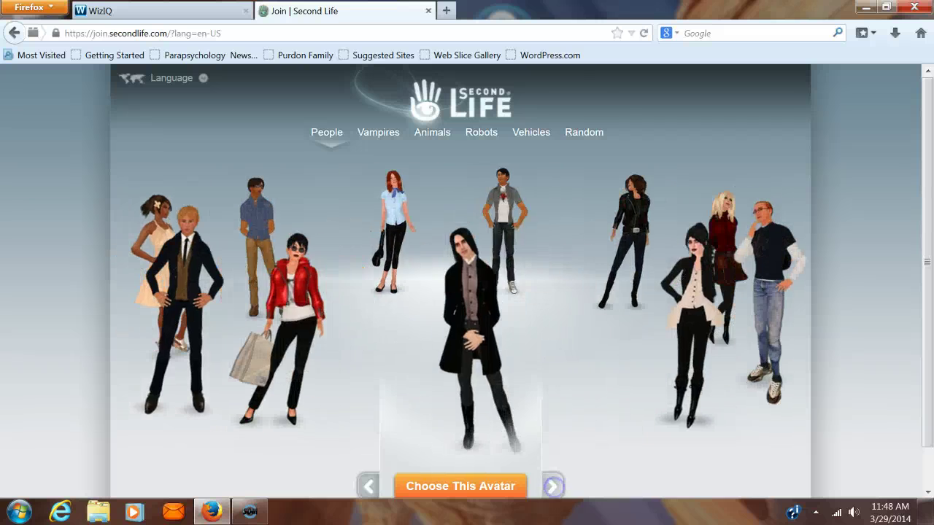
click(554, 486)
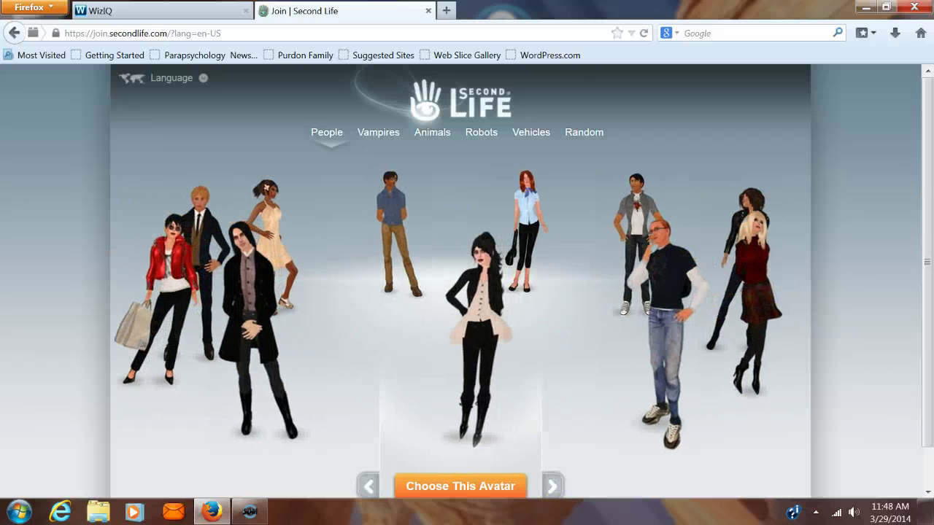
click(455, 488)
click(458, 275)
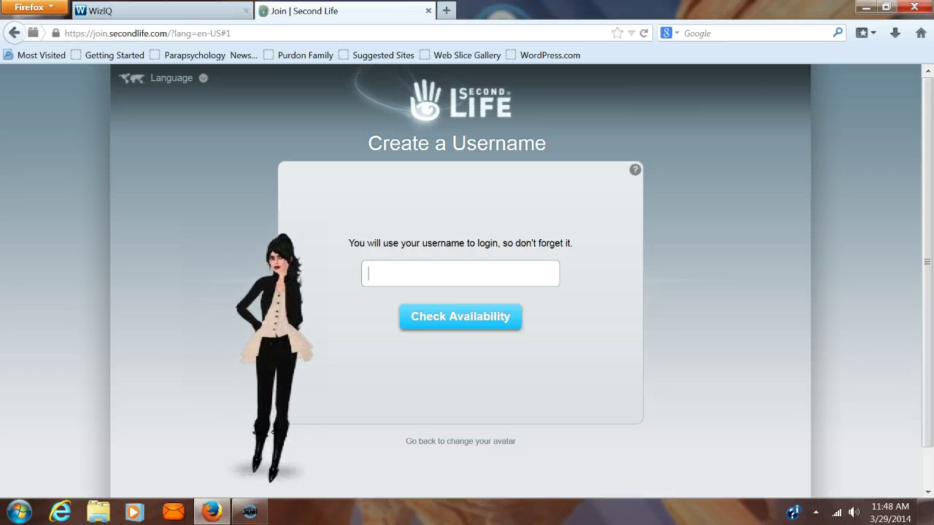
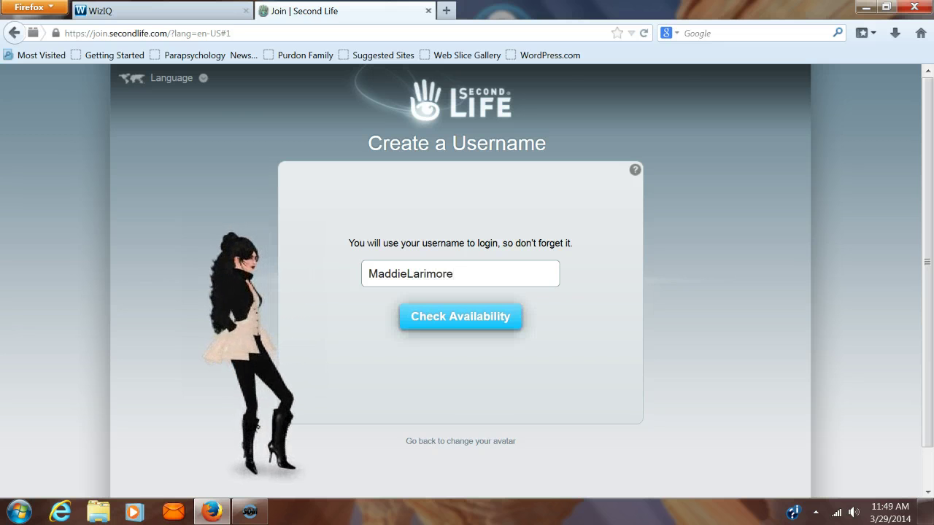
Try a username, replace the taken one with a new name, confirm it's available, and continue
click(436, 317)
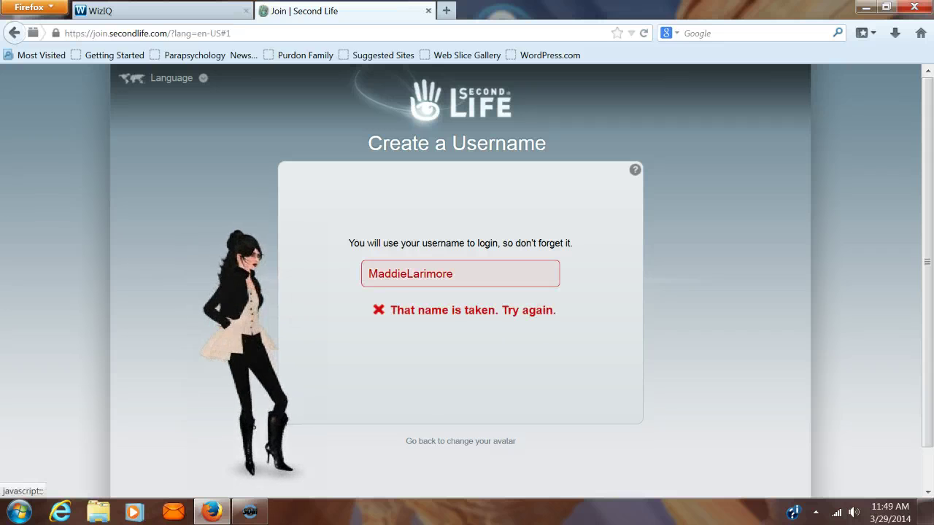
click(458, 277)
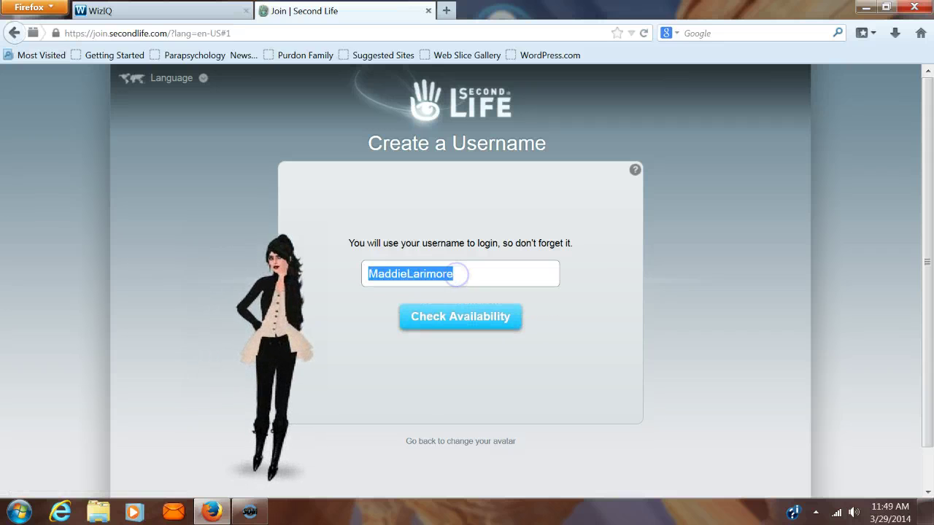
key(BackSpace)
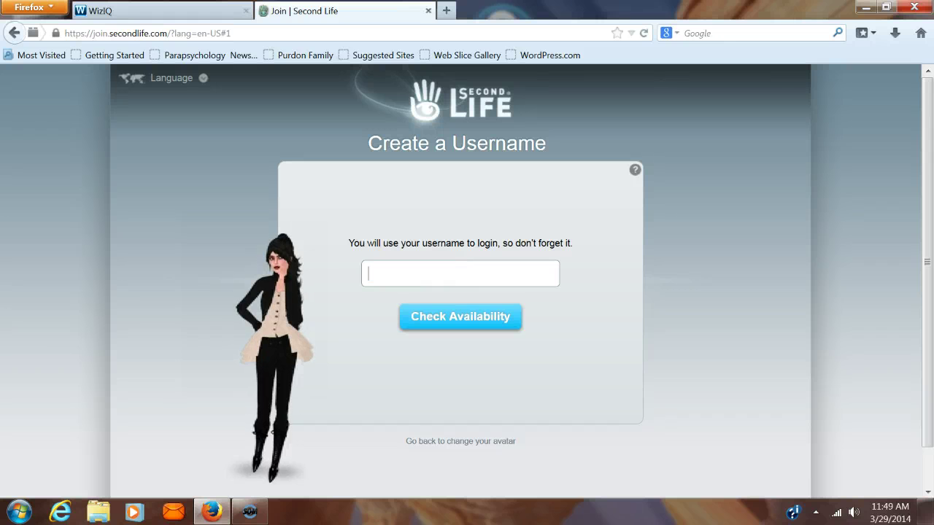
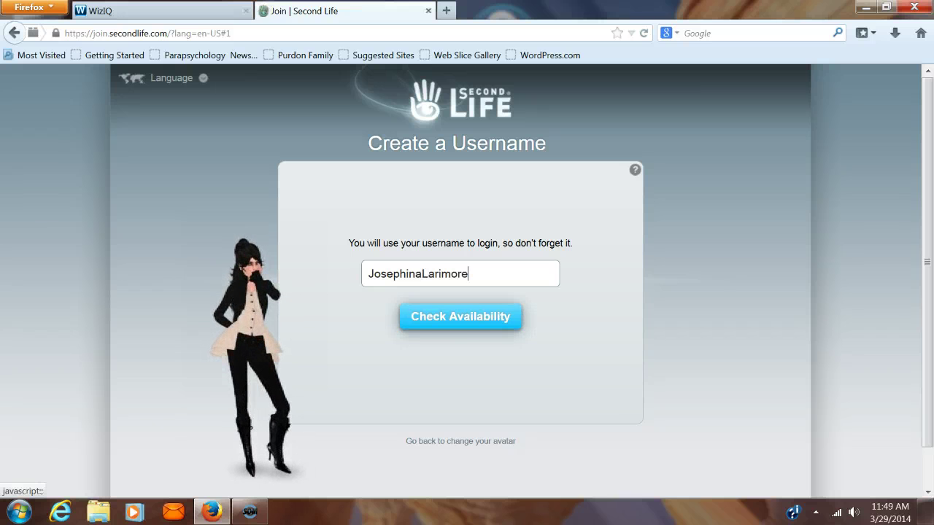
click(475, 317)
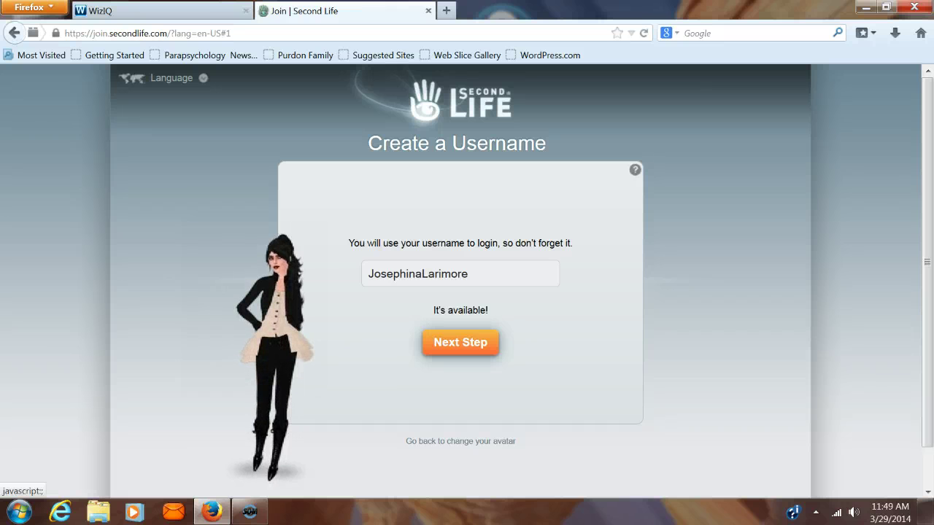
click(460, 343)
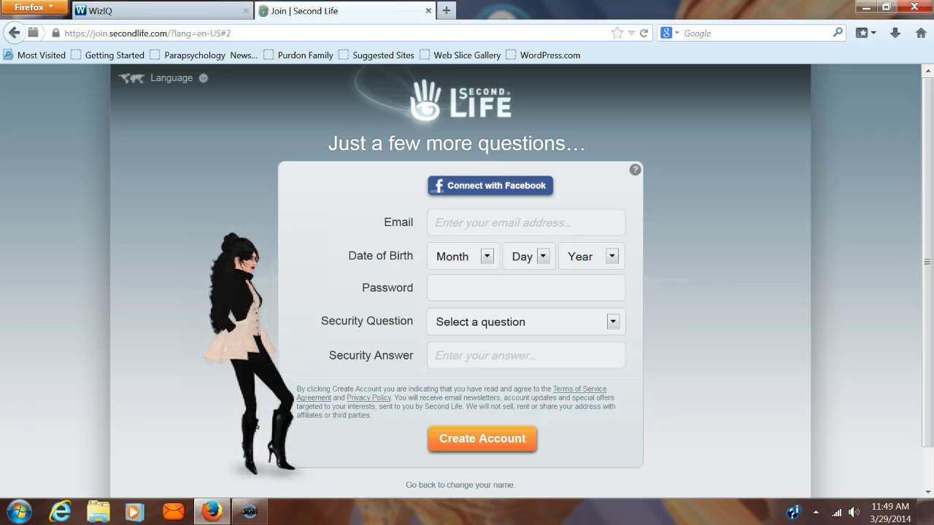
Open and close the security question list on the account details form
click(613, 322)
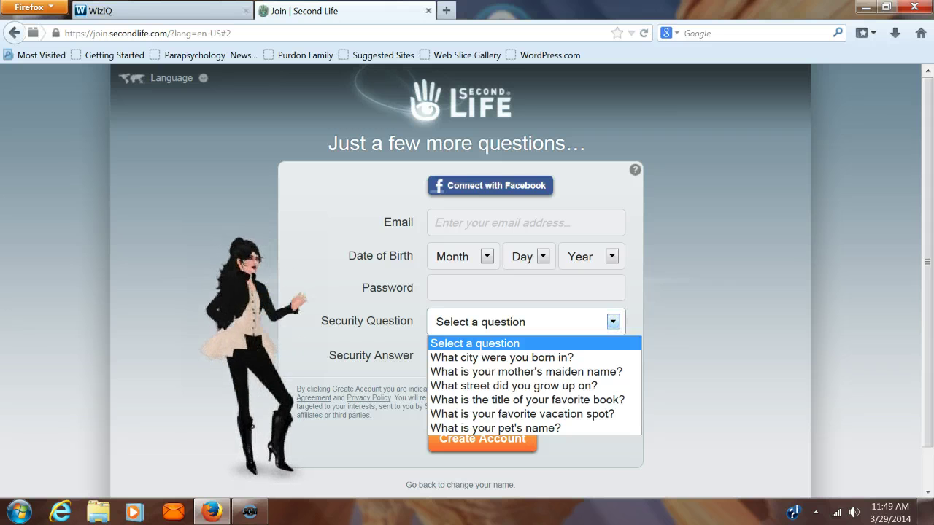
click(698, 367)
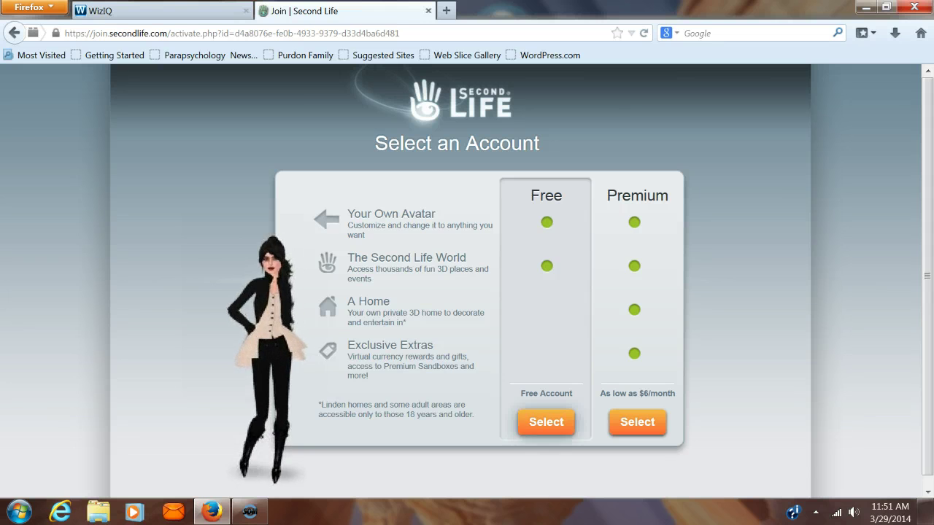
Select the Free account option
click(543, 422)
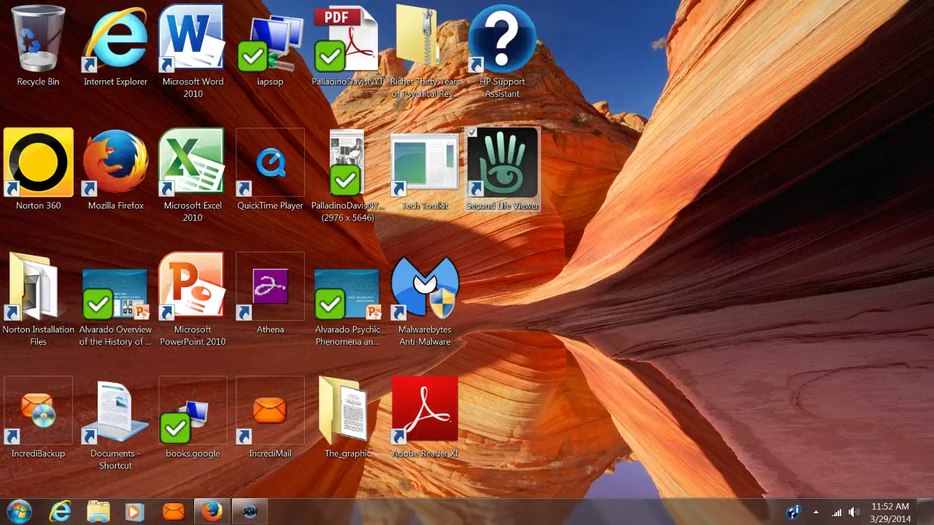
Launch the Second Life Viewer from its desktop shortcut
click(502, 168)
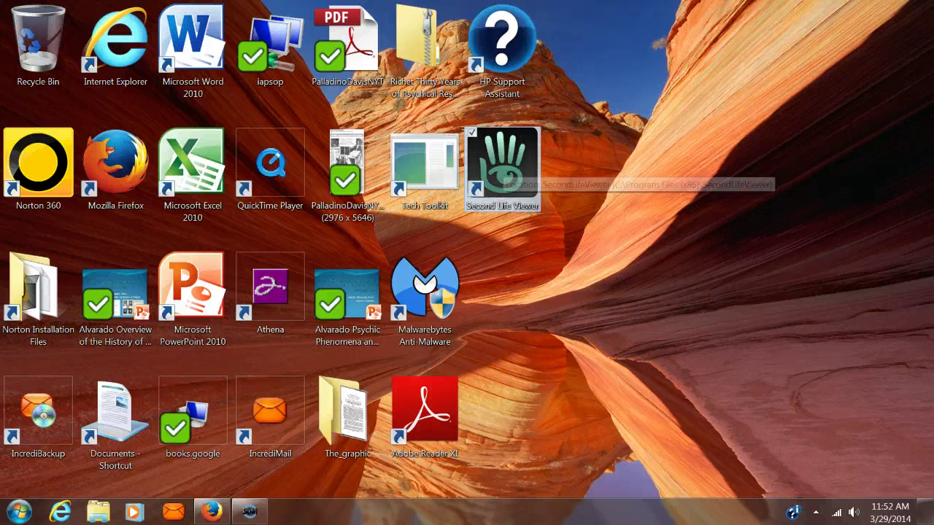
key(Return)
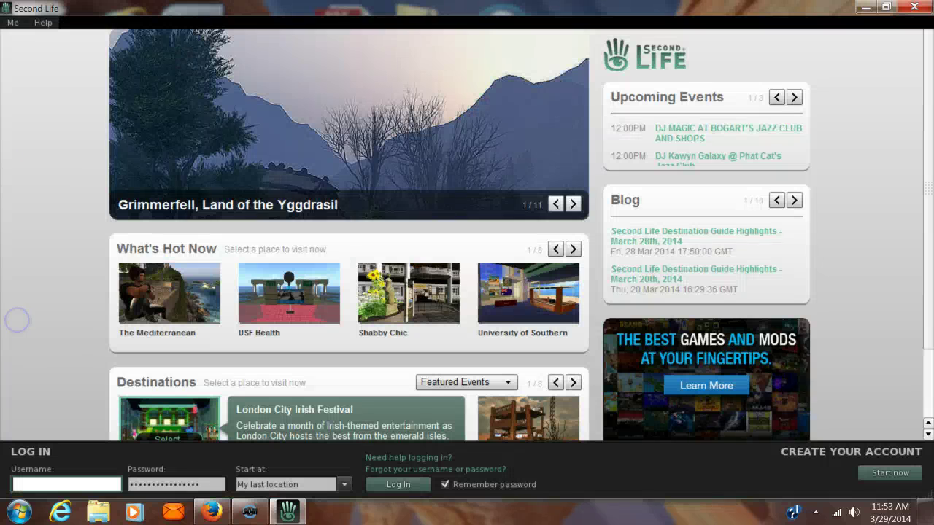
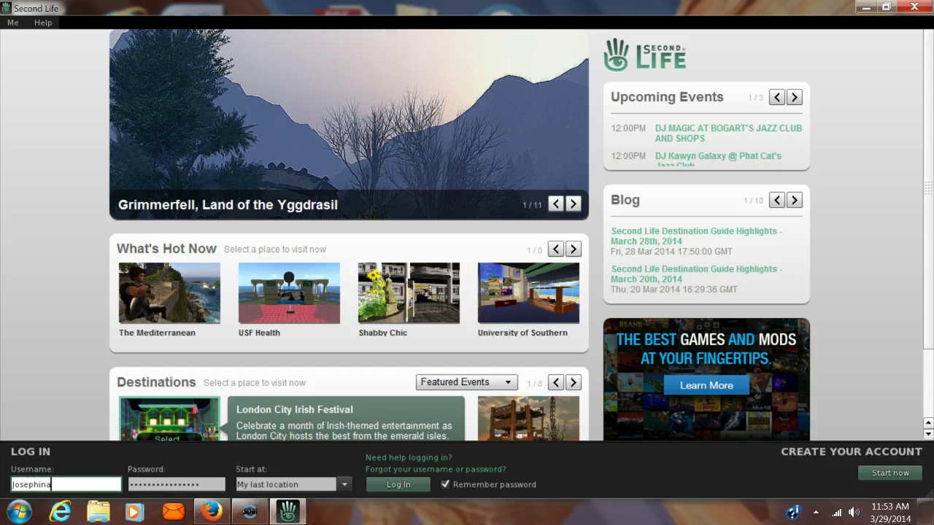
Enter the new account's username and password on the login screen
key(Tab)
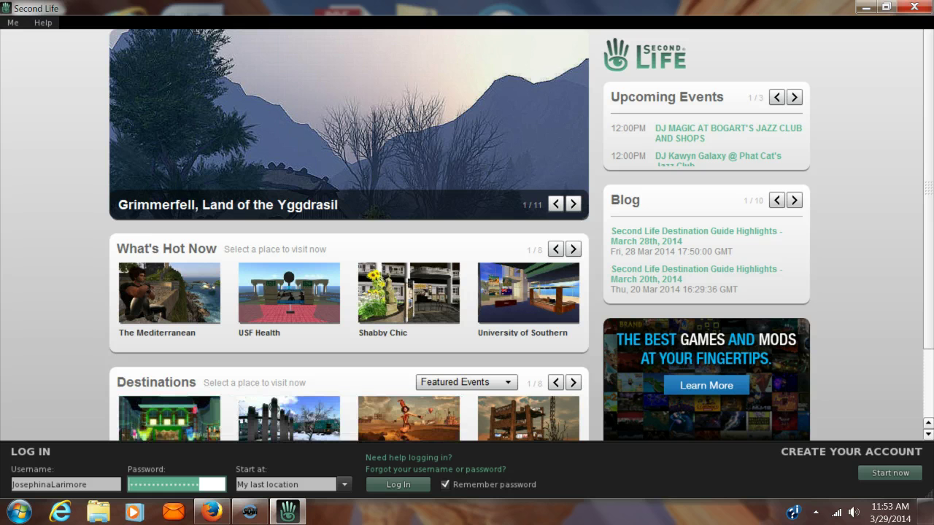
text(•••)
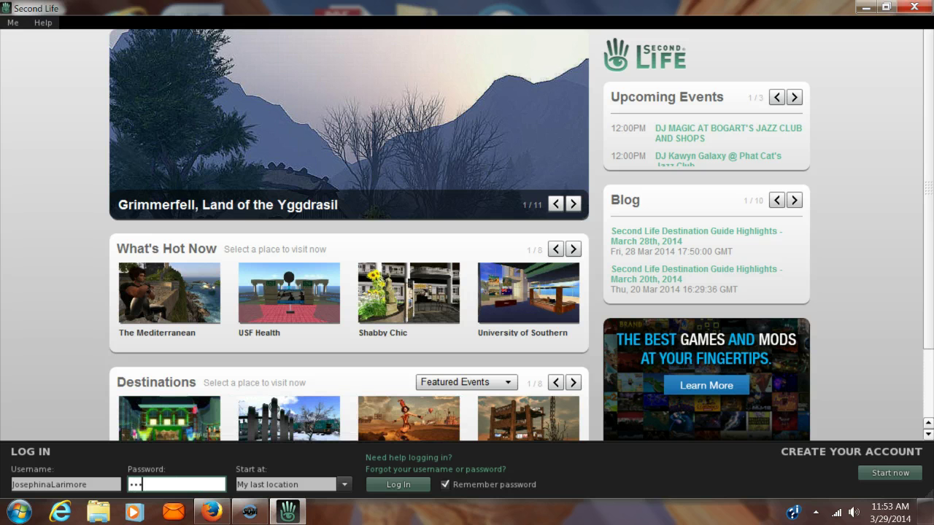
text(••••••••)
Set the start location to My home and log in
key(Tab)
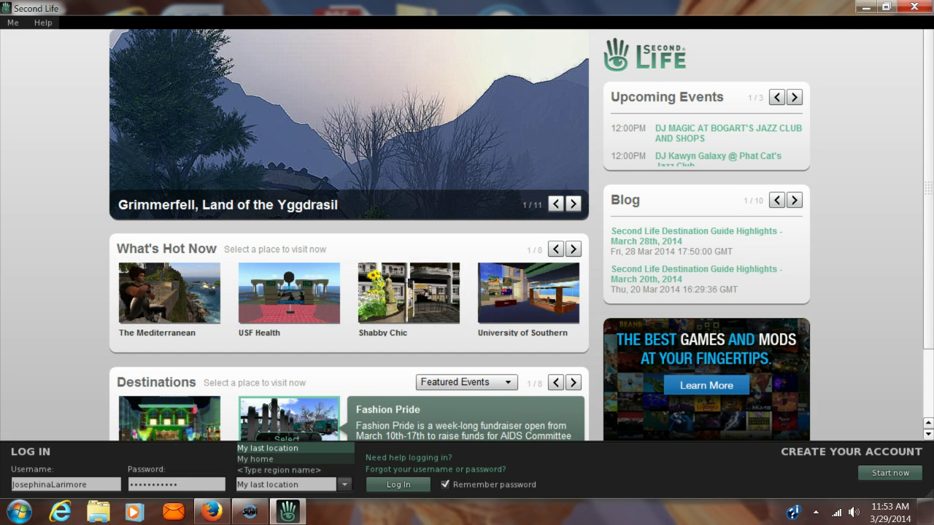
key(Down)
key(Return)
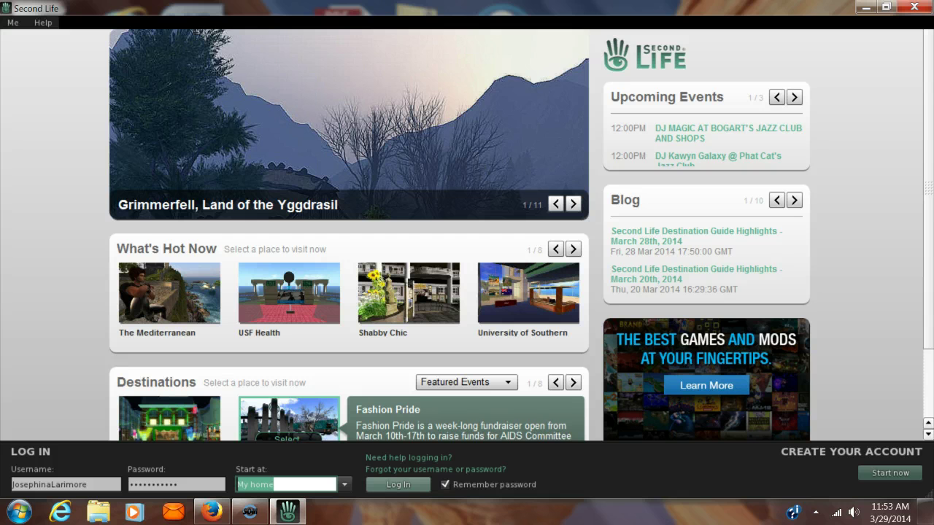
key(Return)
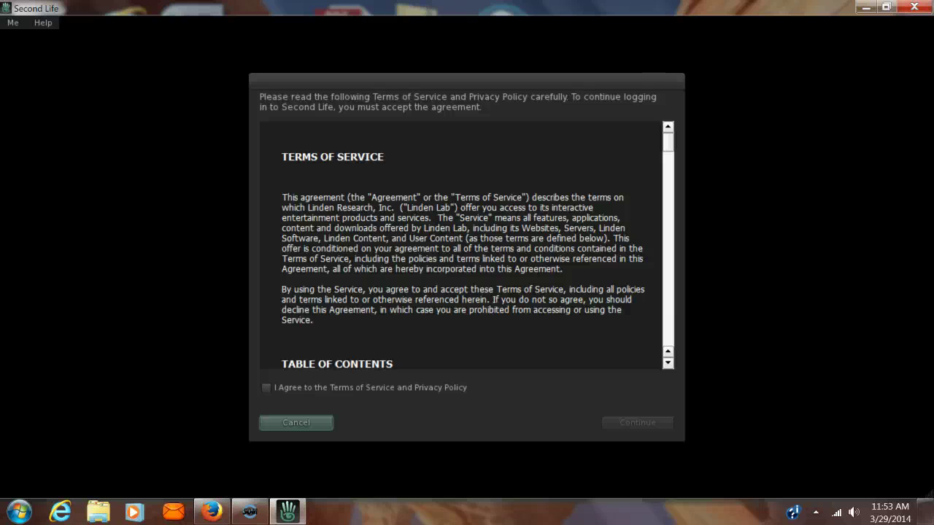
Scroll through the Terms of Service text to review it
scroll(446, 146, down, 20)
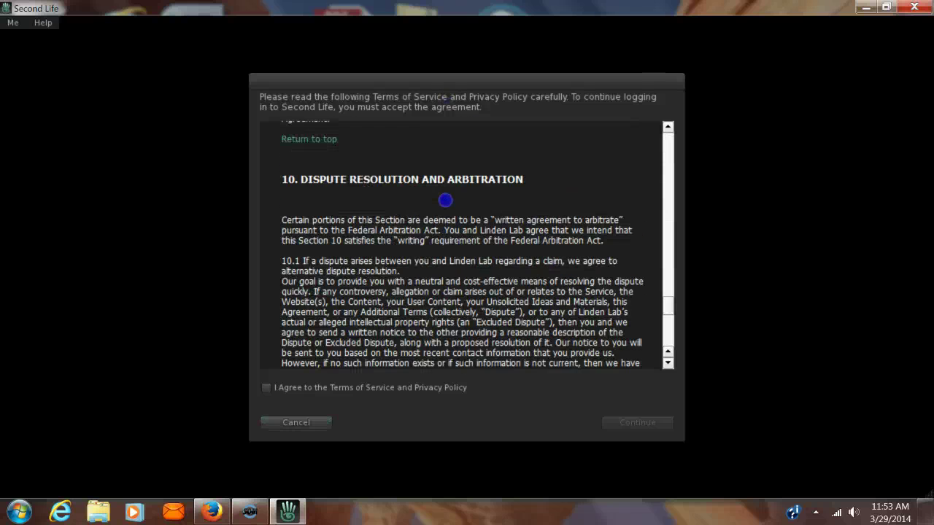
scroll(444, 210, up, 20)
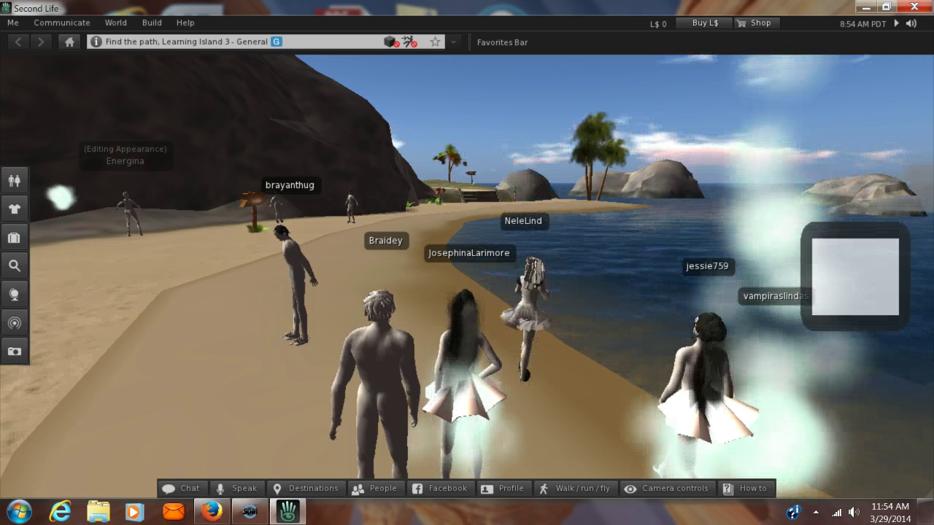
Turn around on the beach and walk up to the wooden arrow signpost
key(Left)
key(Right)
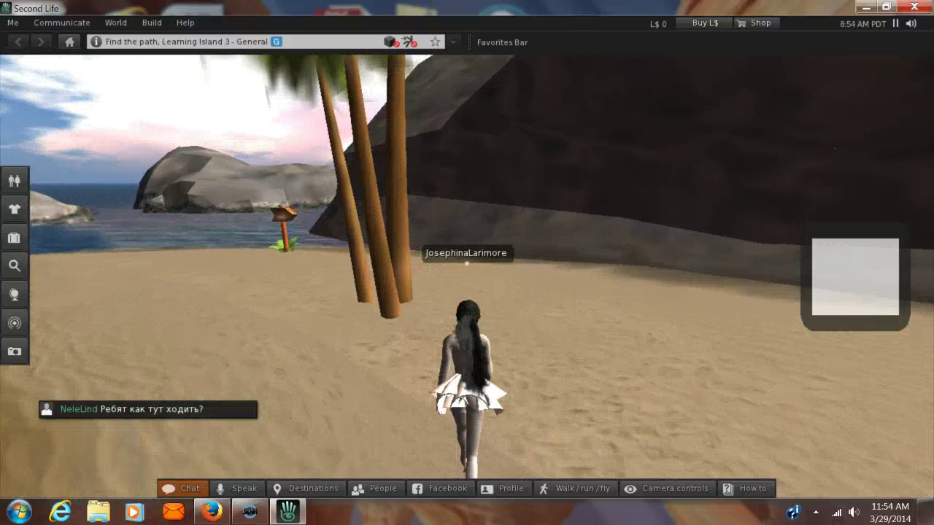
key(Left)
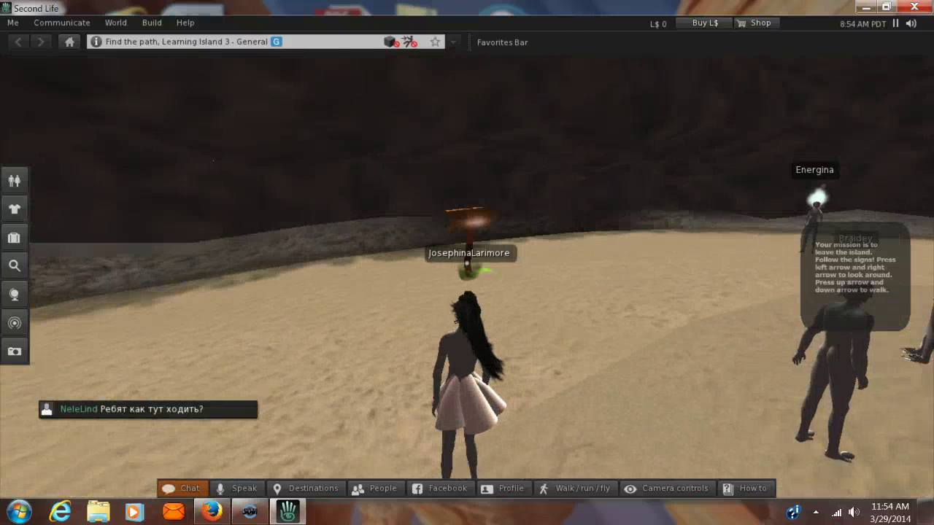
key(Up)
key(Right)
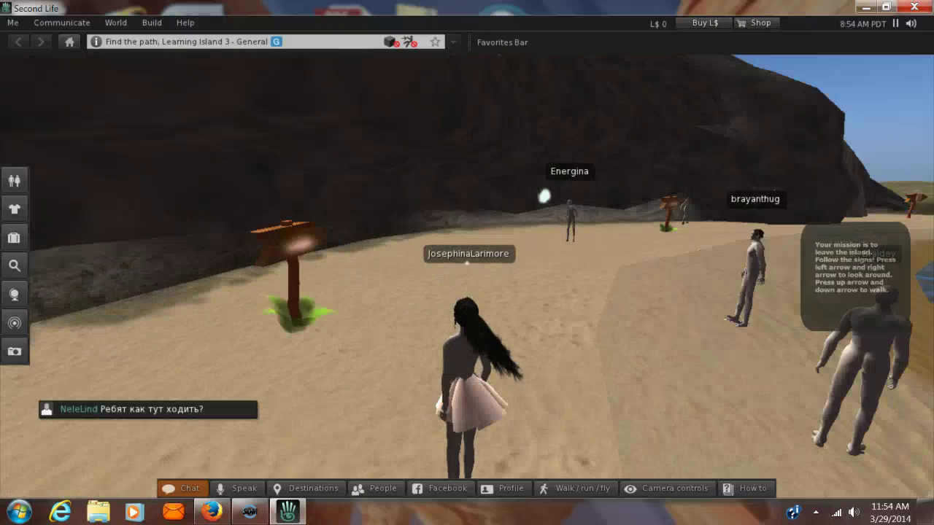
key(Left)
key(Left)
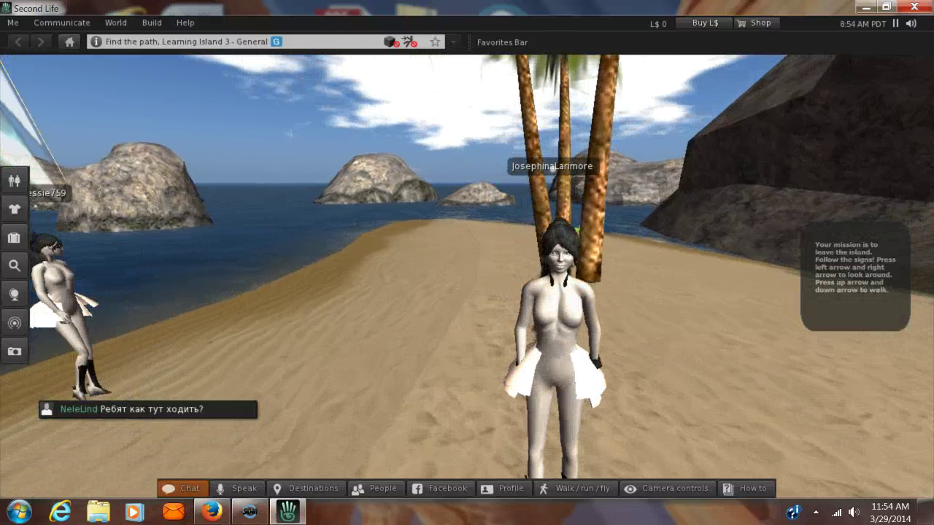
key(Right)
key(Right)
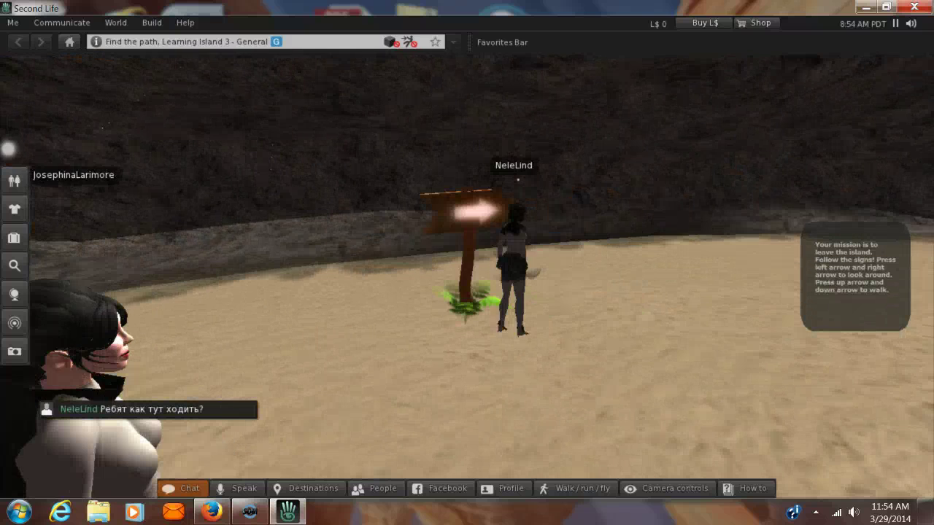
key(Up)
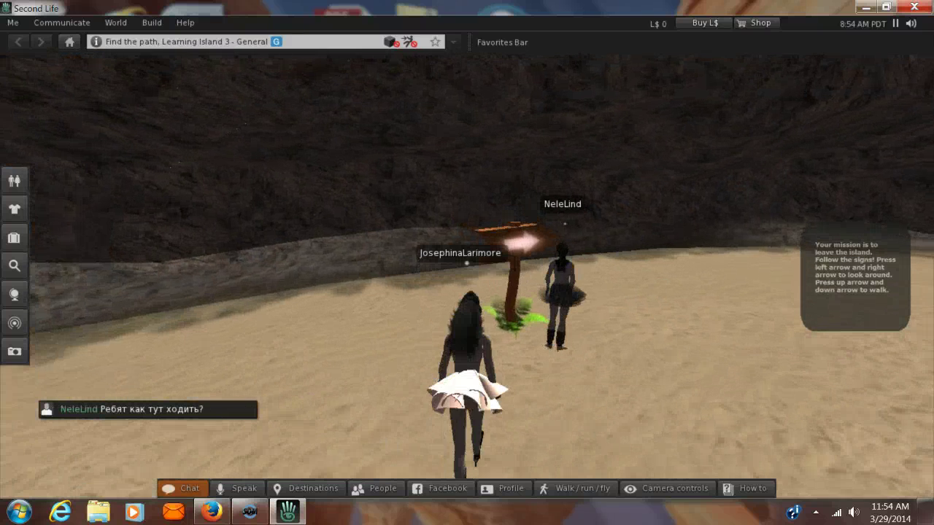
key(Right)
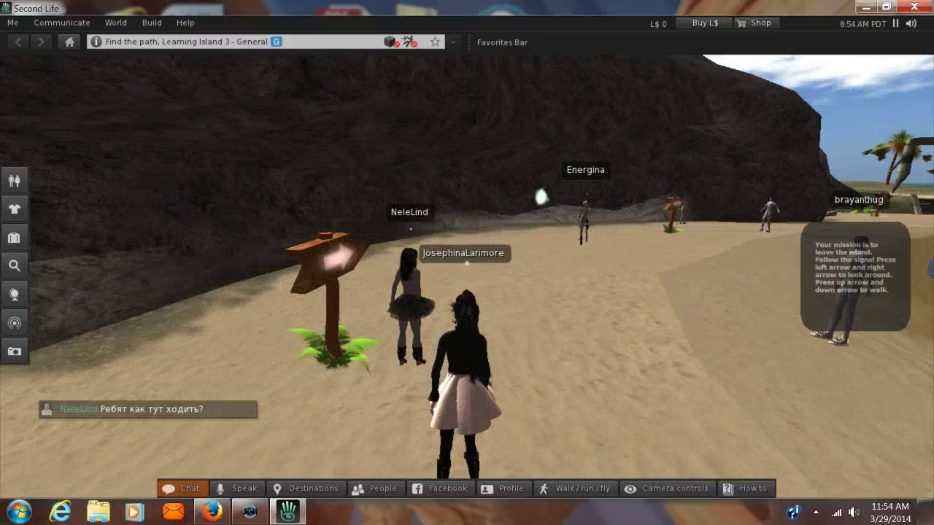
key(Up)
key(Right)
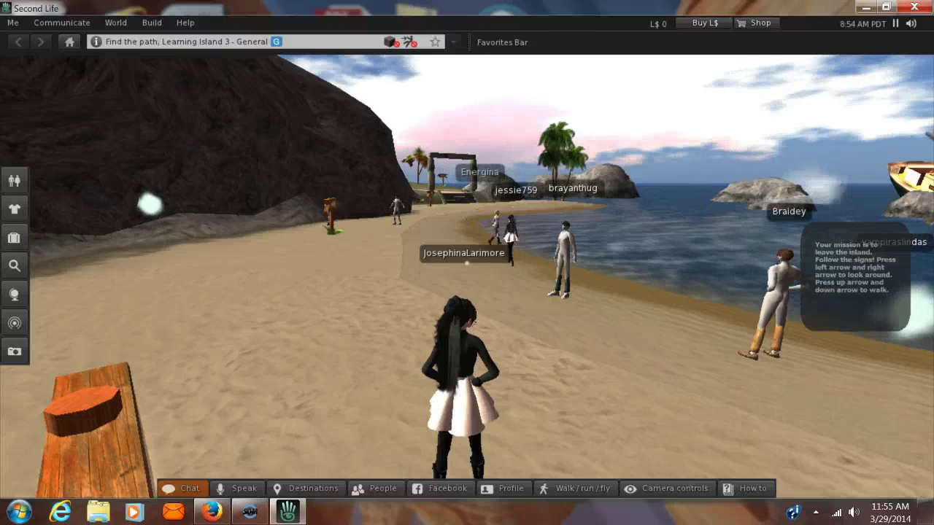
Look around from the arrow signpost toward the sea and the rock wall
key(Left)
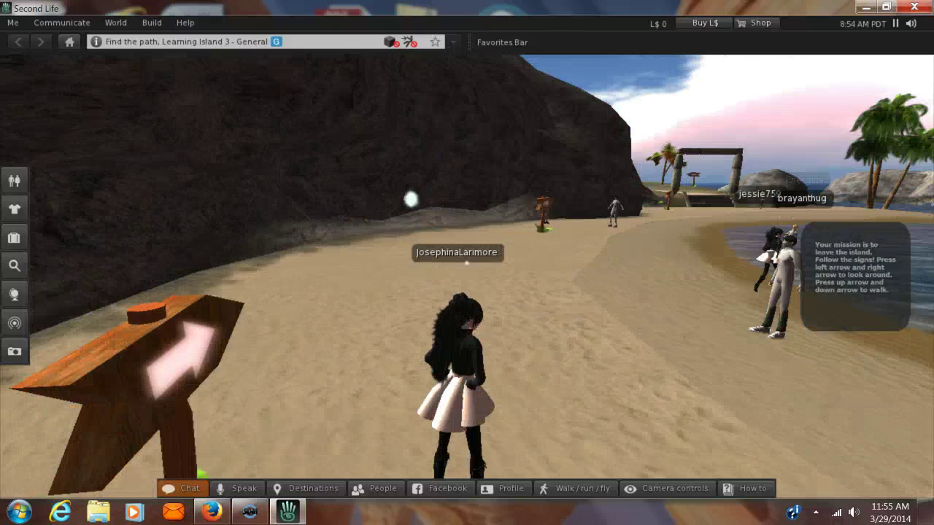
key(Left)
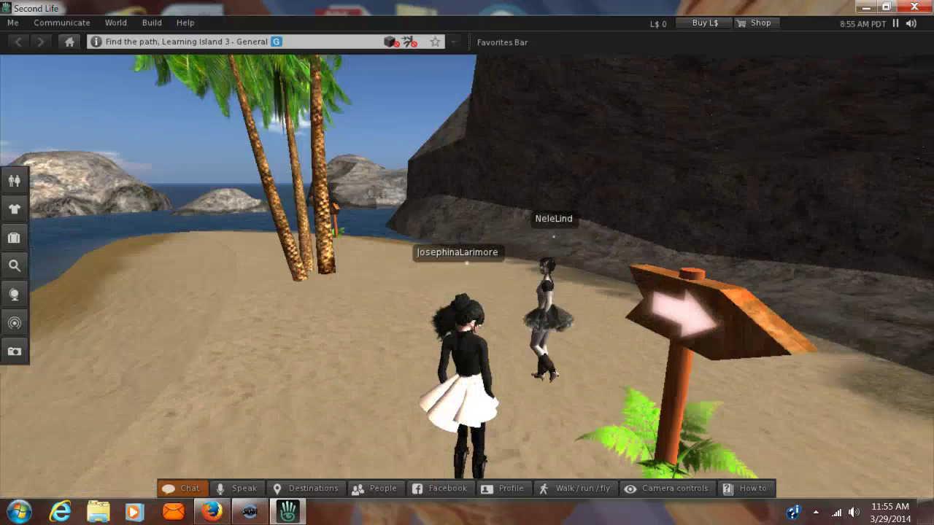
key(Left)
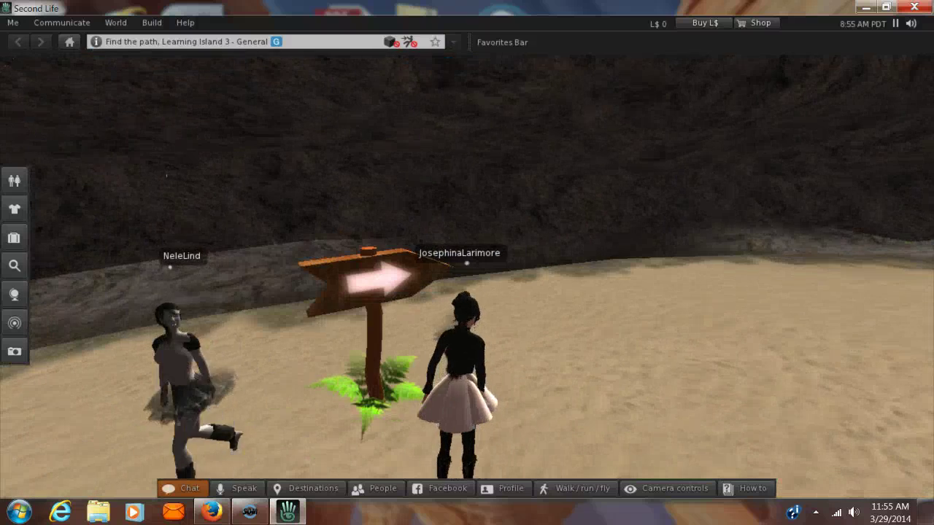
key(Right)
key(Right)
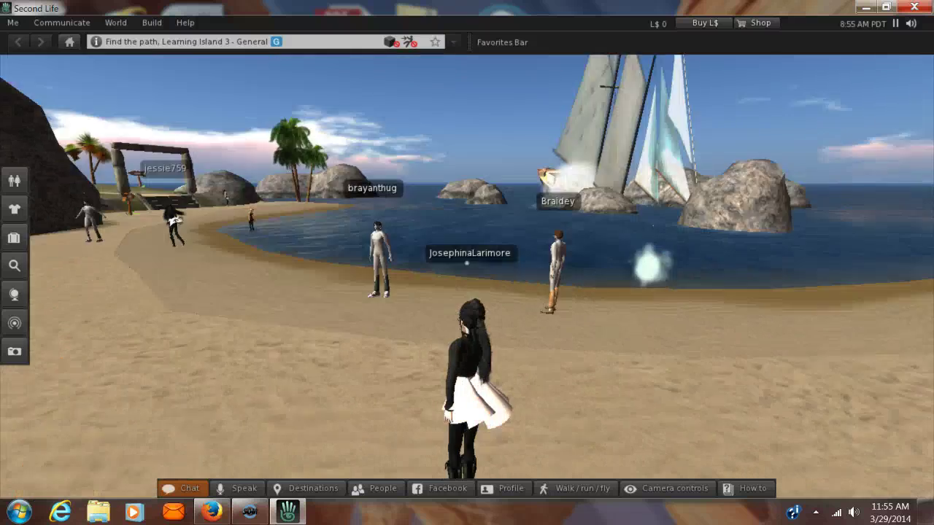
key(Right)
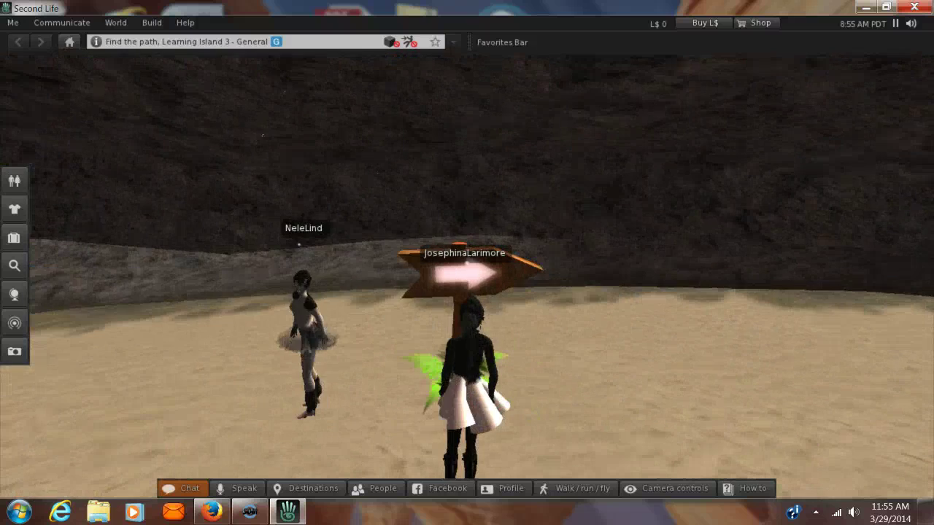
key(Up)
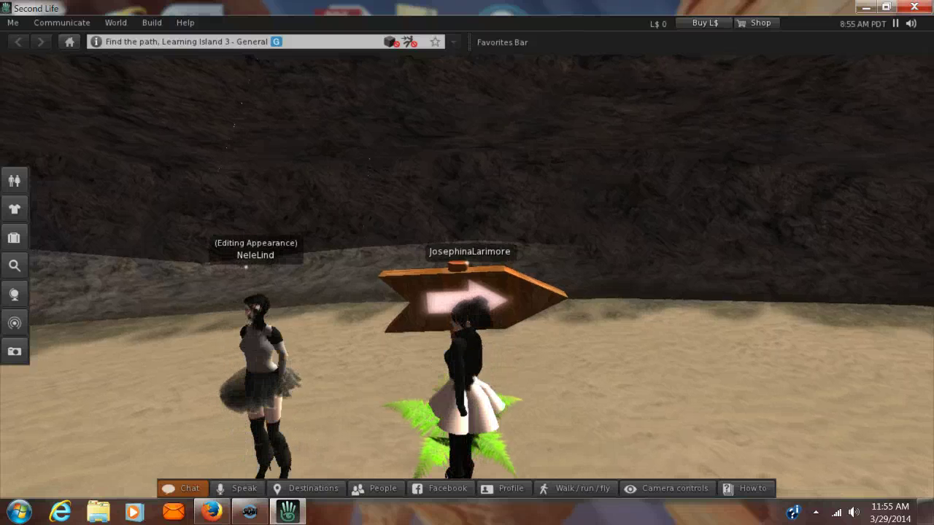
key(Down)
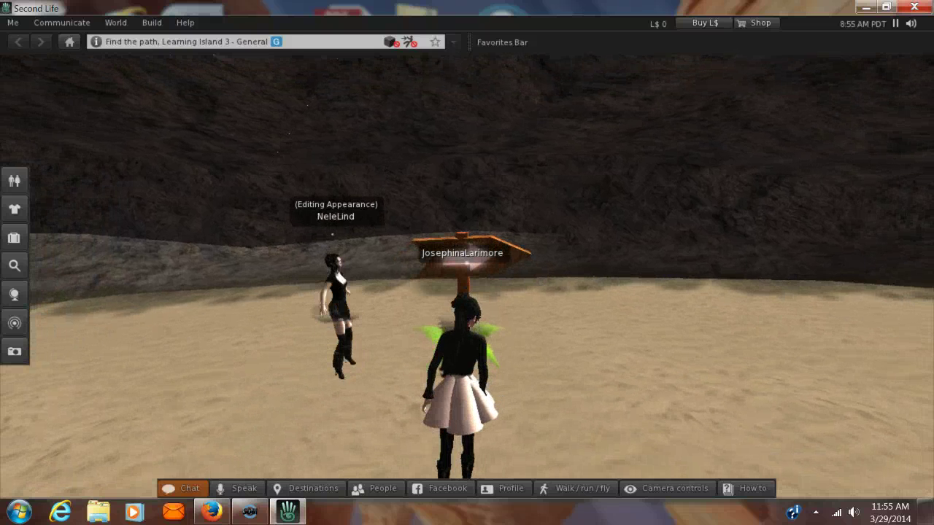
key(Right)
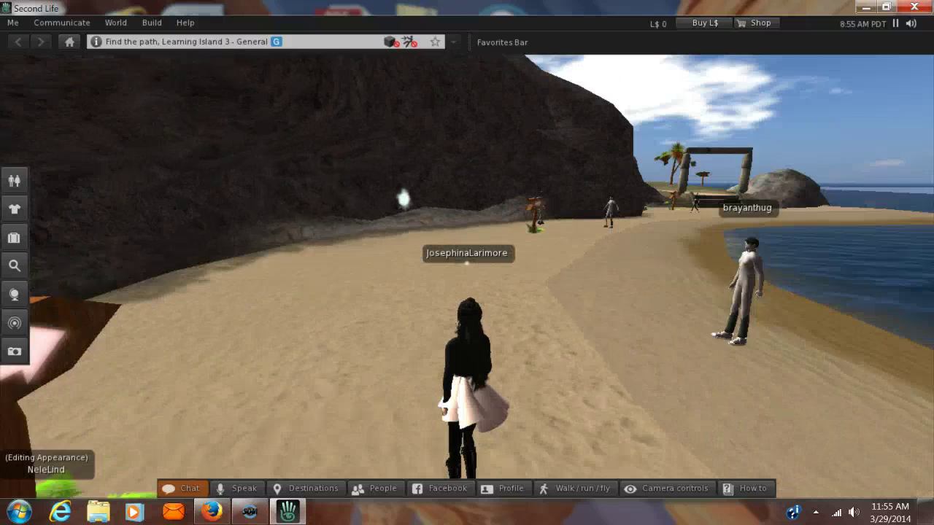
Walk along the beach to the stone arch and climb its steps
key(Up)
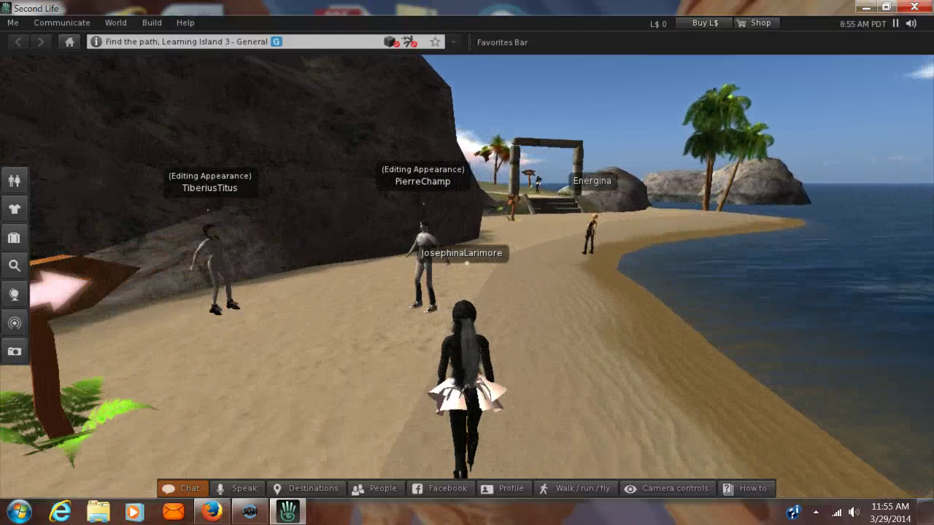
key(Up)
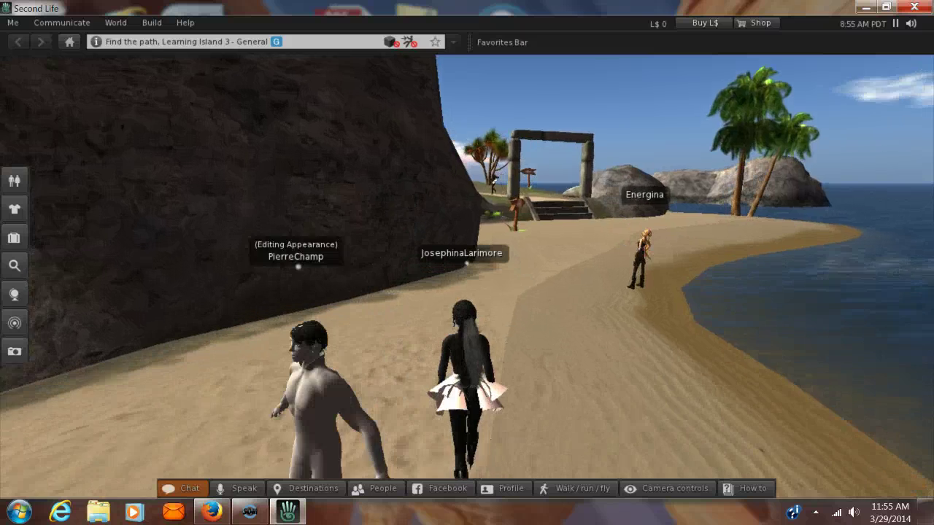
key(Up)
key(Right)
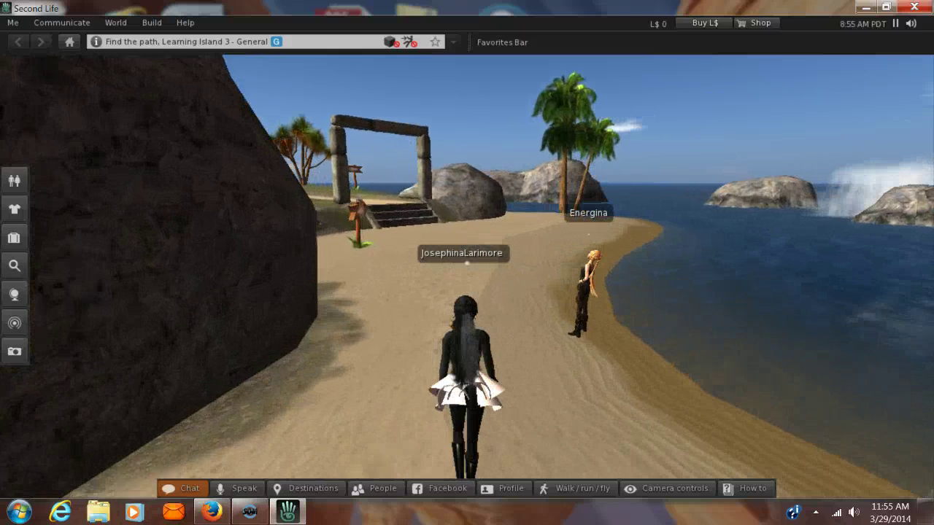
key(Up)
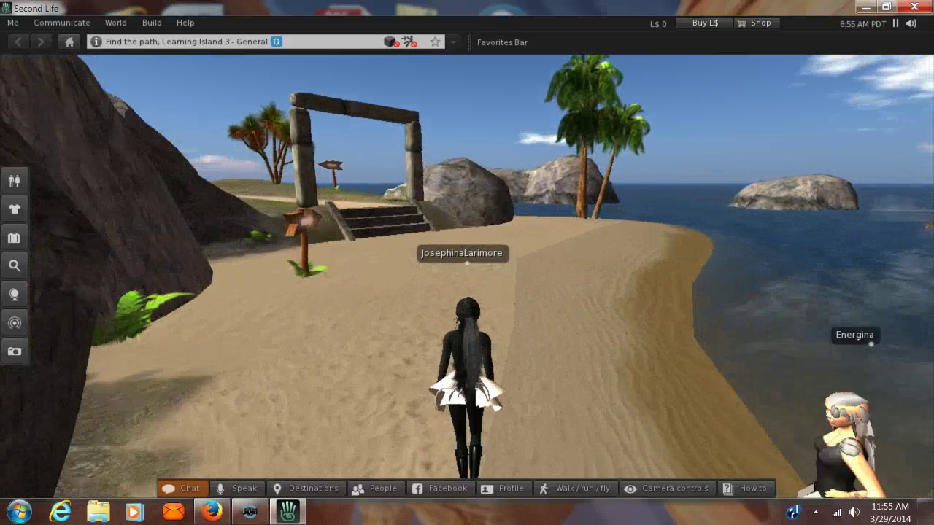
key(Up)
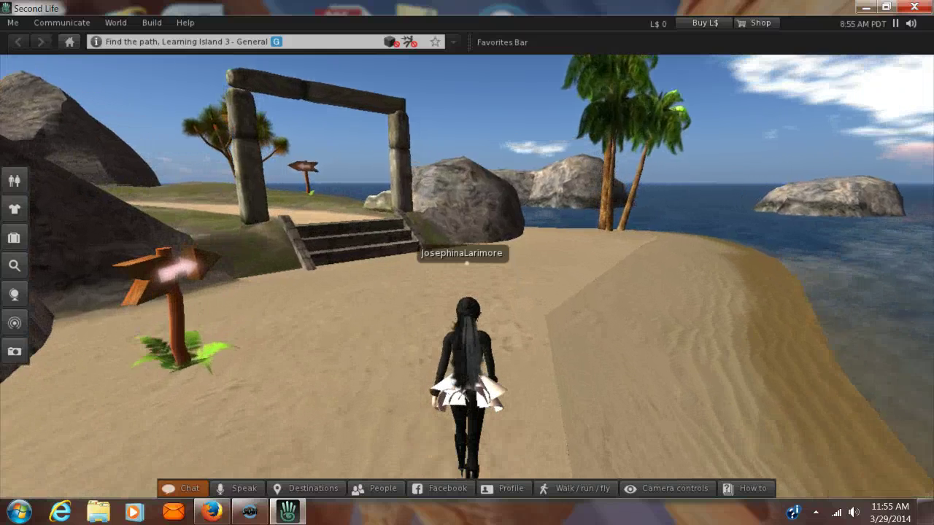
key(Left)
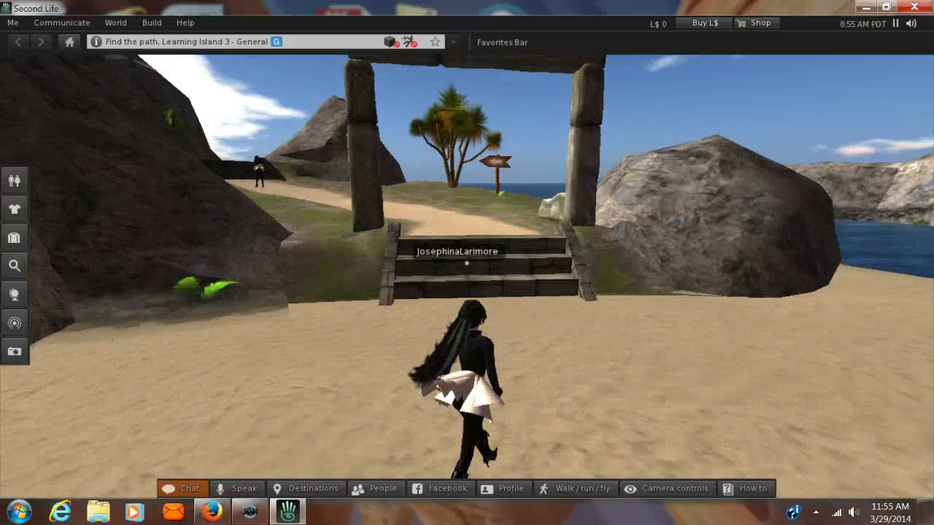
key(Up)
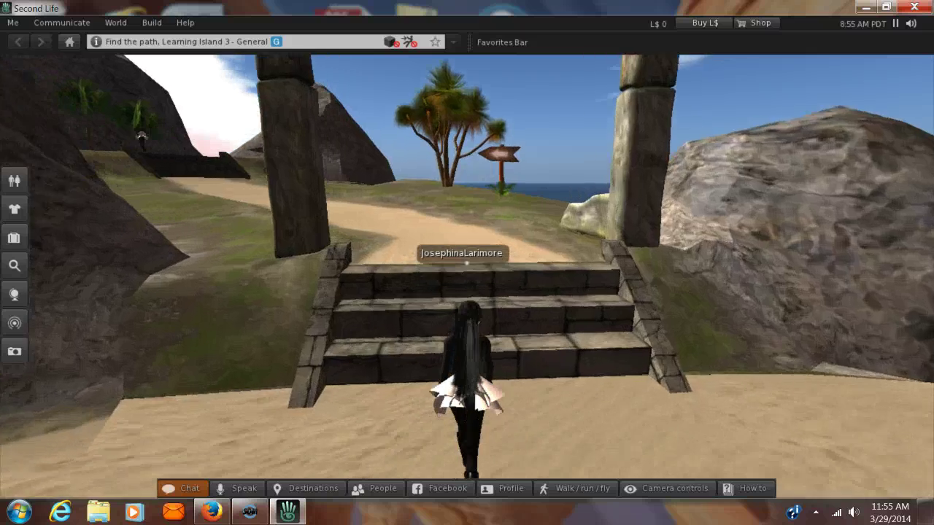
key(Up)
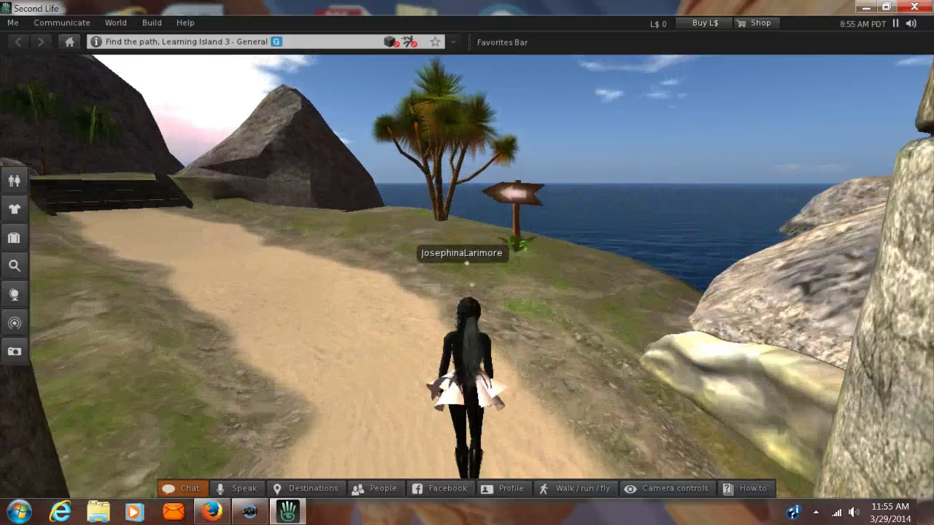
Follow the sand path past the arch, then swing the camera back toward it
key(Left)
key(Left)
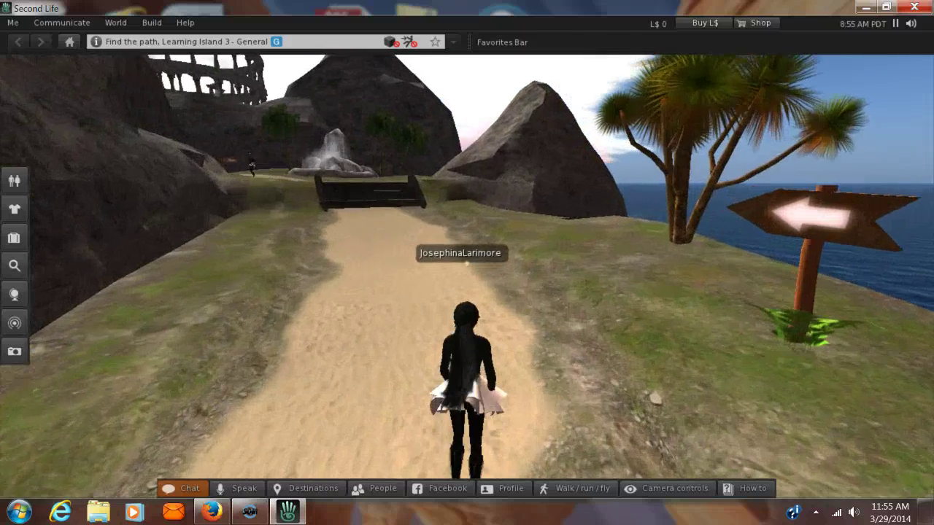
key(Up)
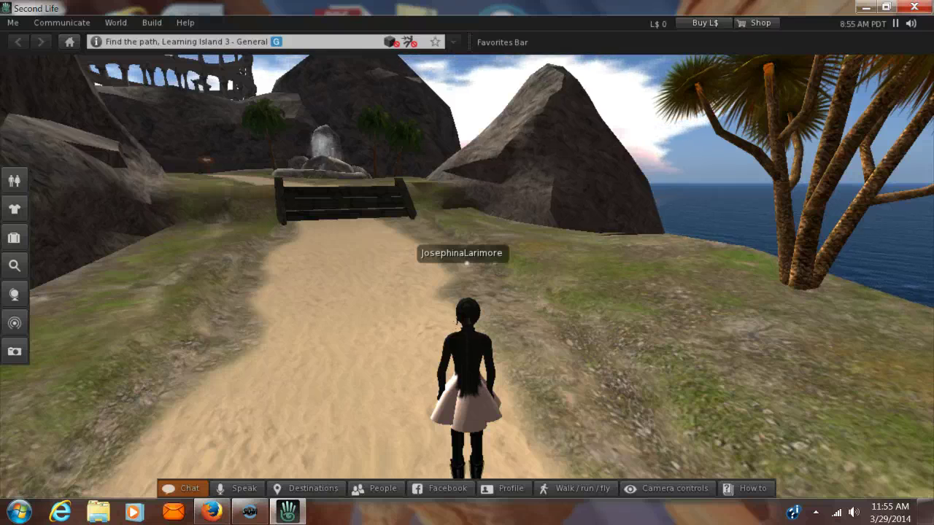
key(Left)
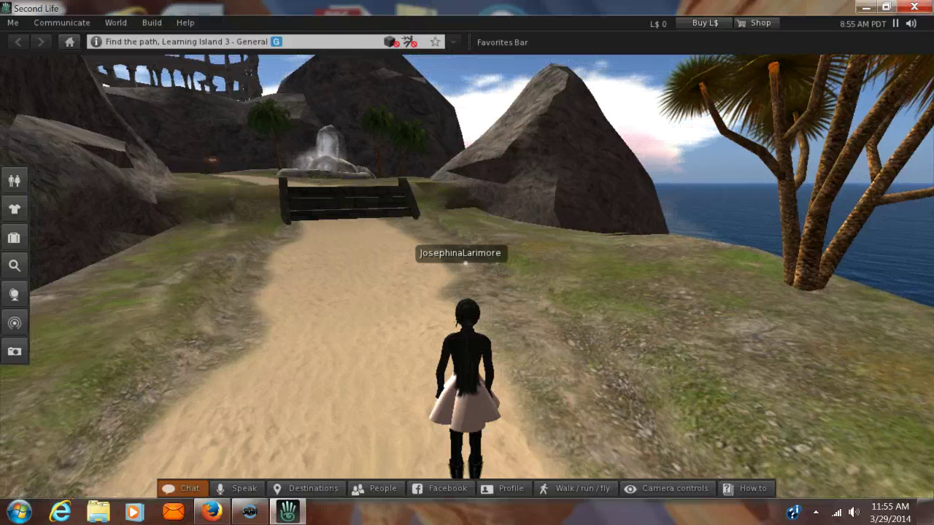
key(Left)
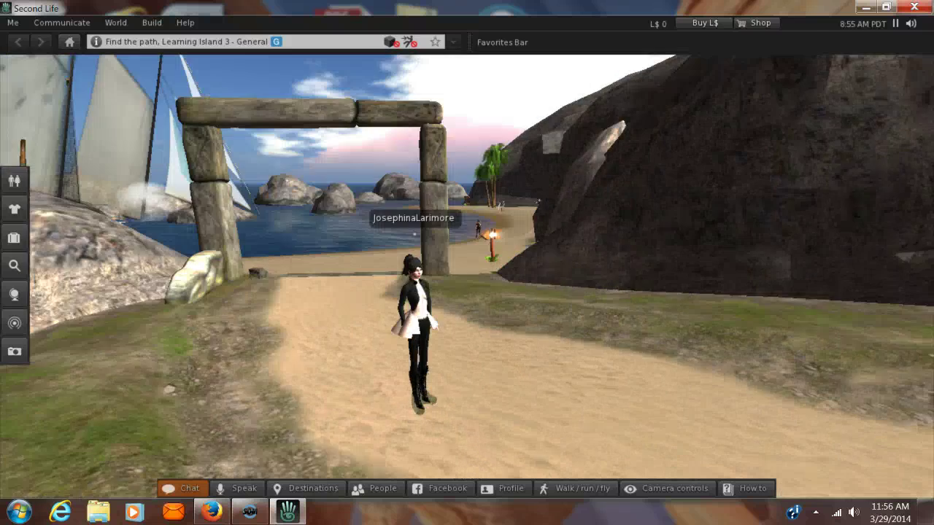
scroll(467, 291, up, 2)
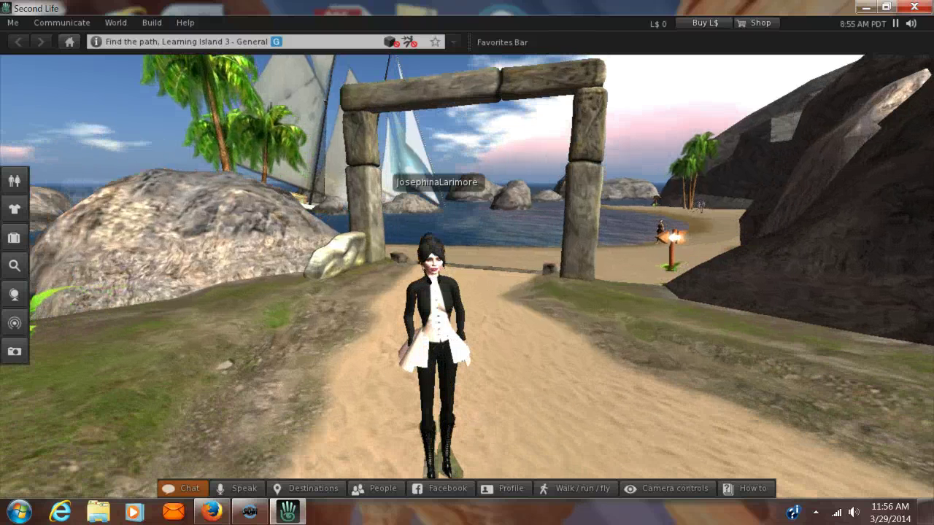
key(Left)
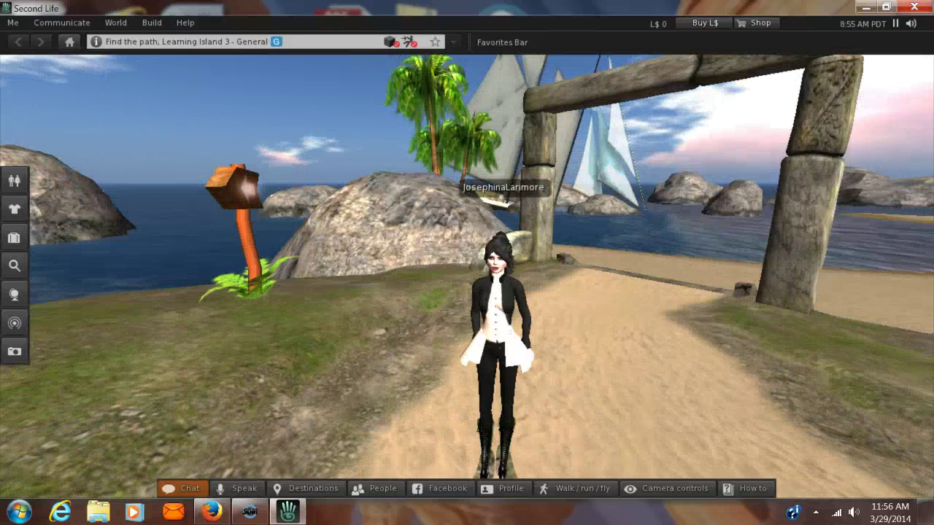
key(Right)
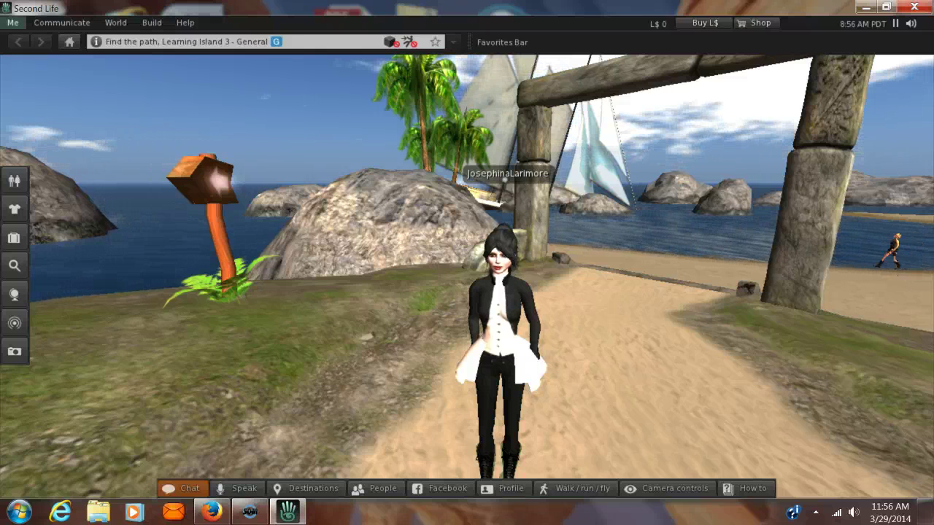
click(11, 21)
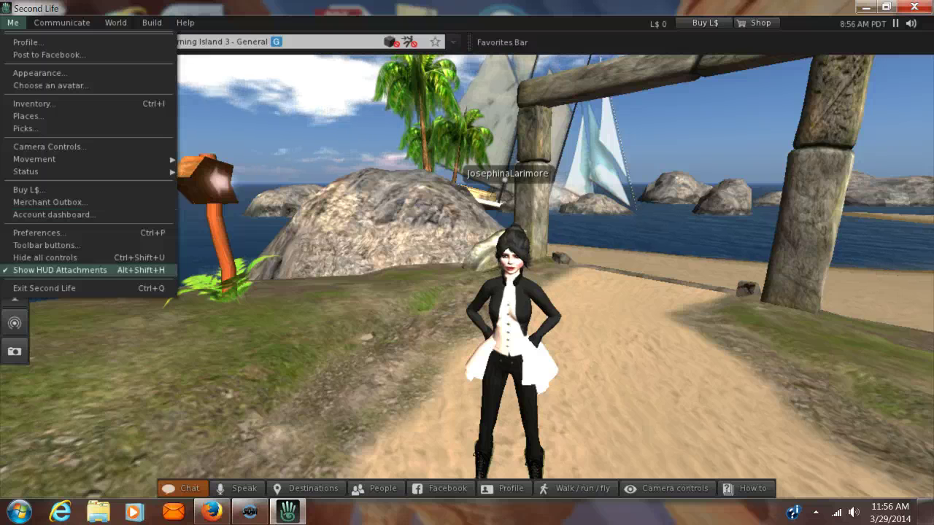
mouse_move(61, 22)
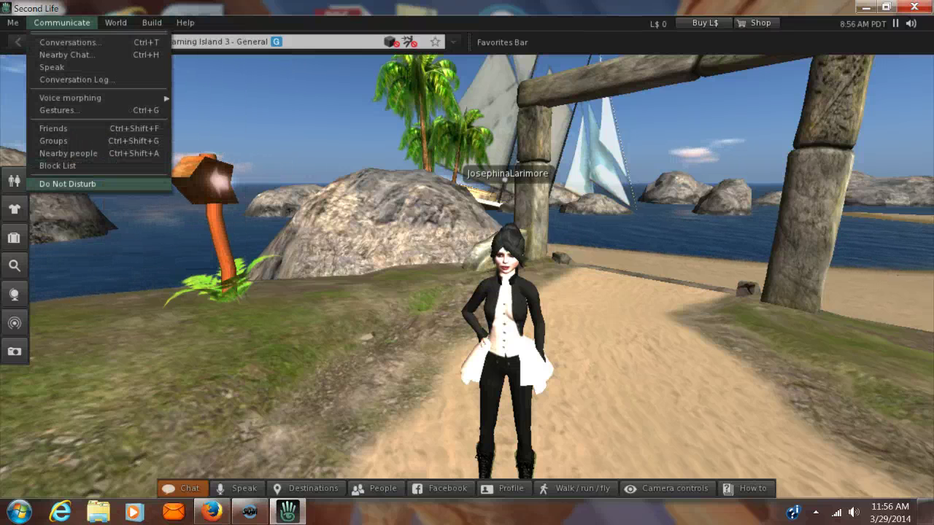
mouse_move(115, 23)
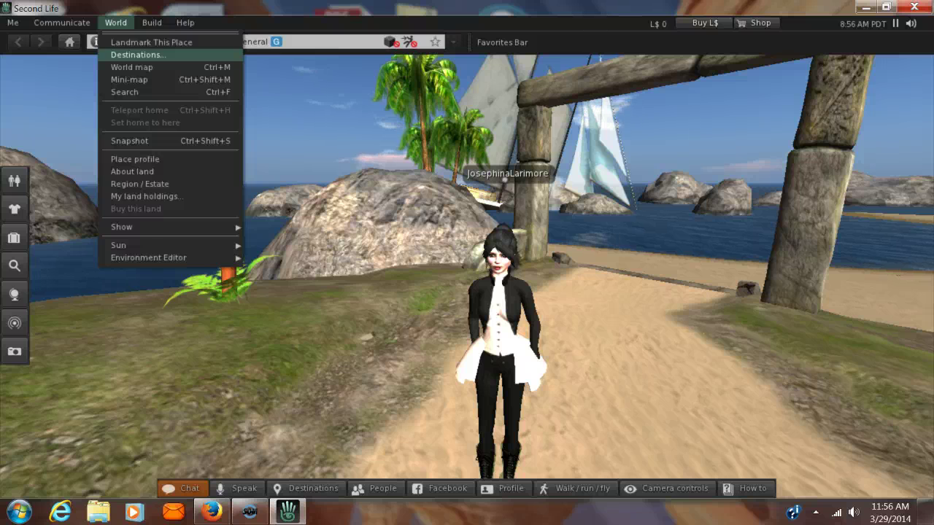
mouse_move(152, 23)
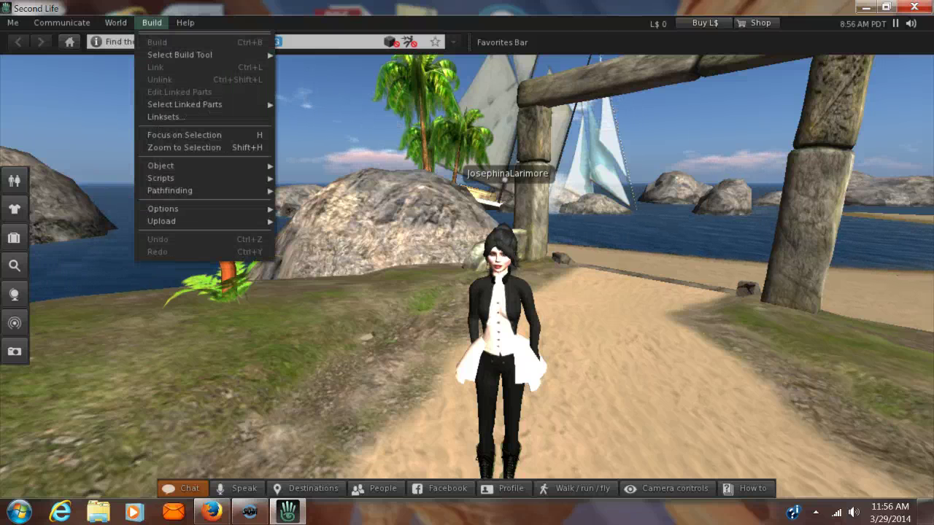
mouse_move(185, 23)
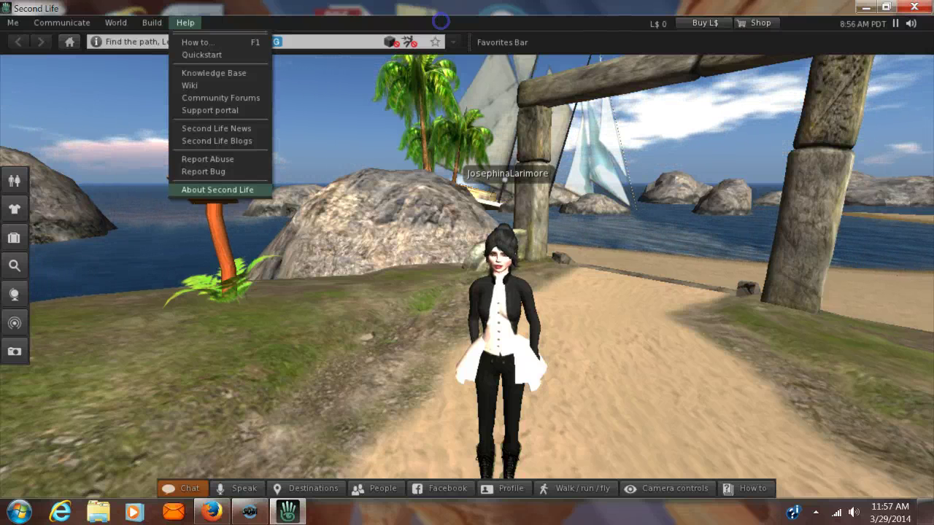
key(Escape)
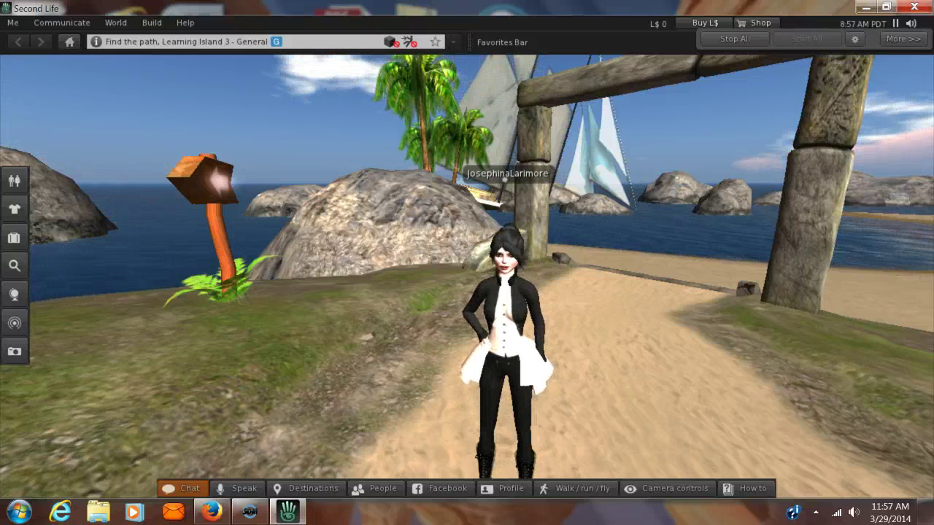
mouse_move(910, 23)
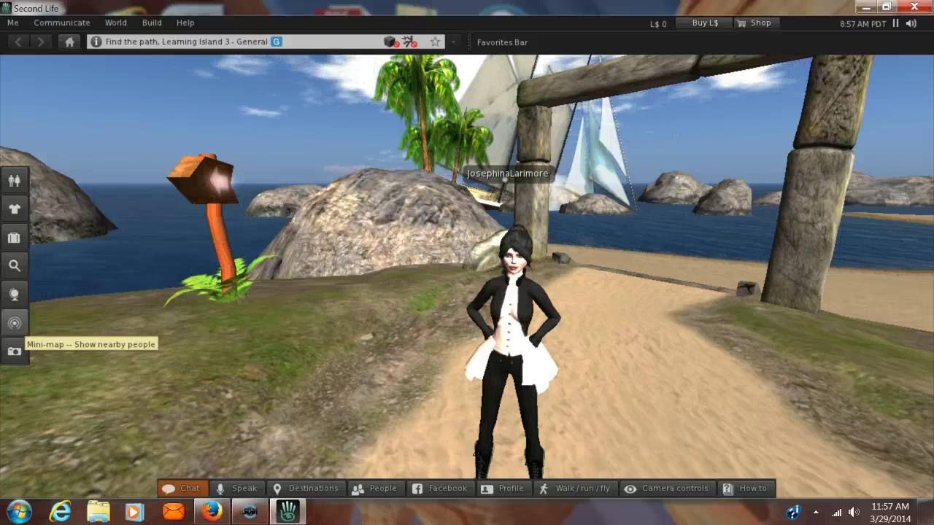
Glance at the Mini-map, then save a 1280 x 661 PNG snapshot as 'Snapshot' to Documents
click(14, 322)
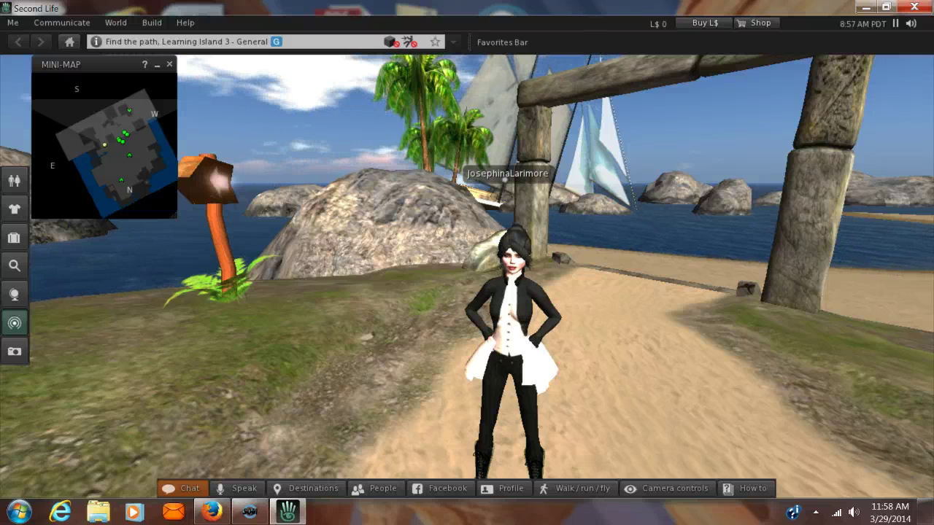
key(ctrl+shift+m)
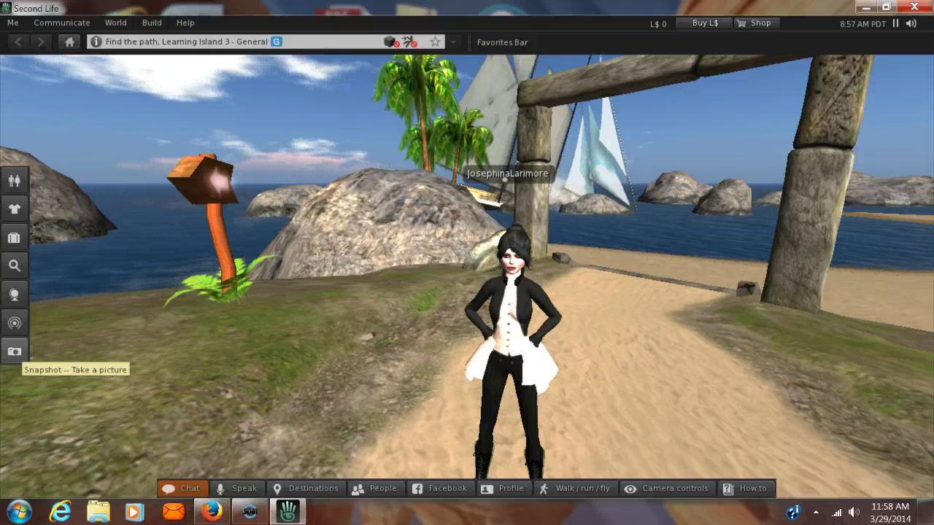
click(15, 351)
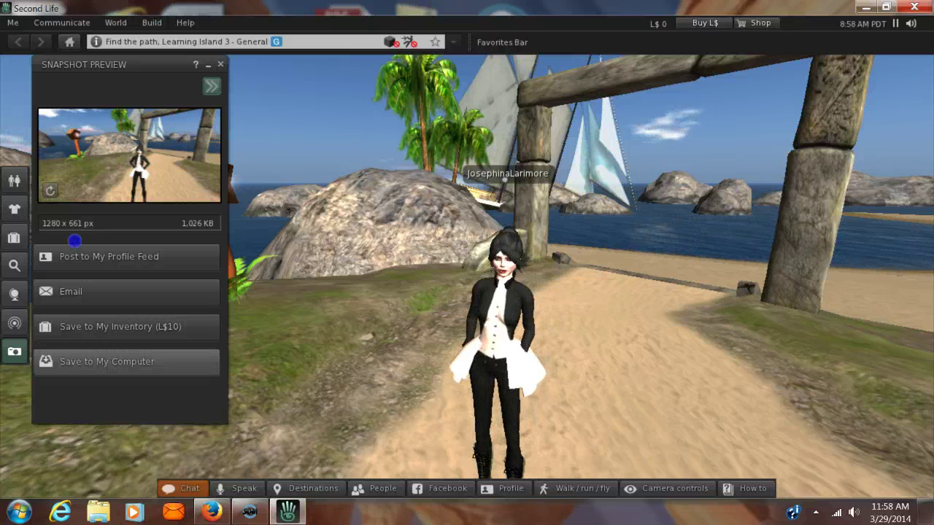
click(126, 362)
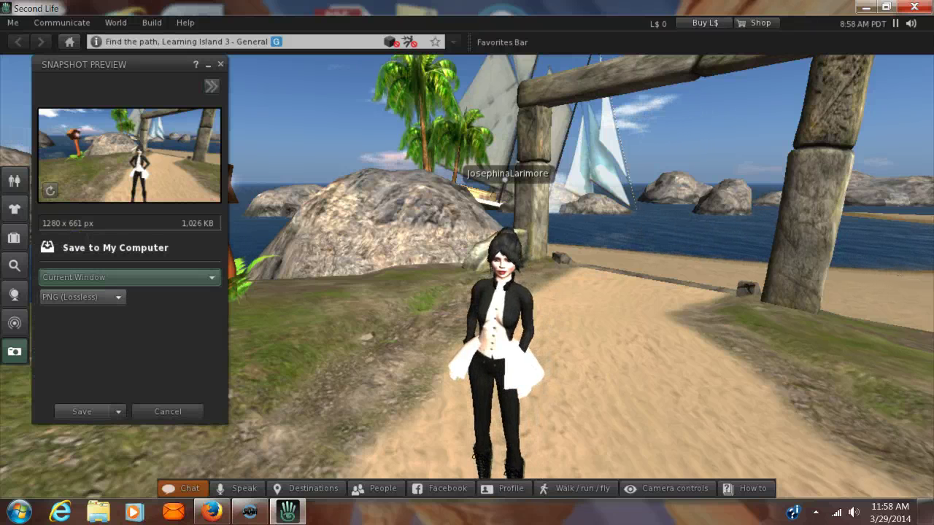
click(60, 275)
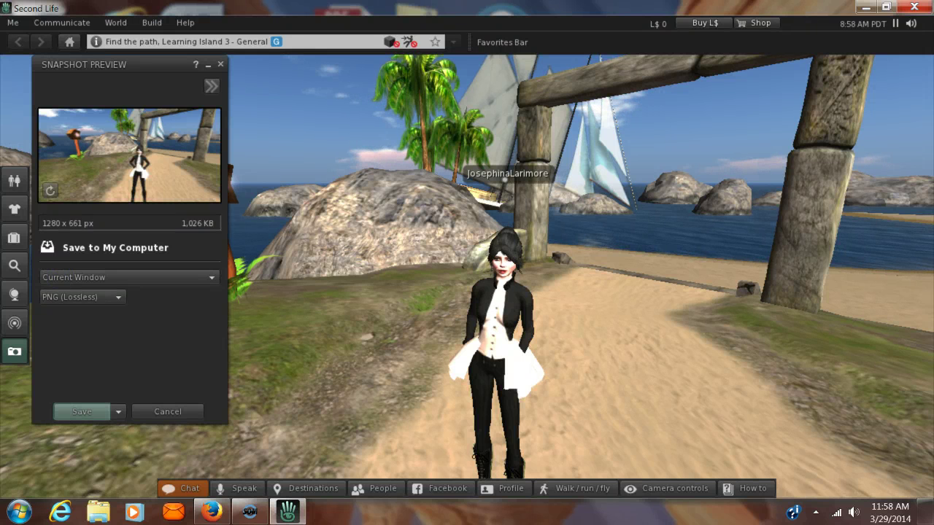
click(82, 411)
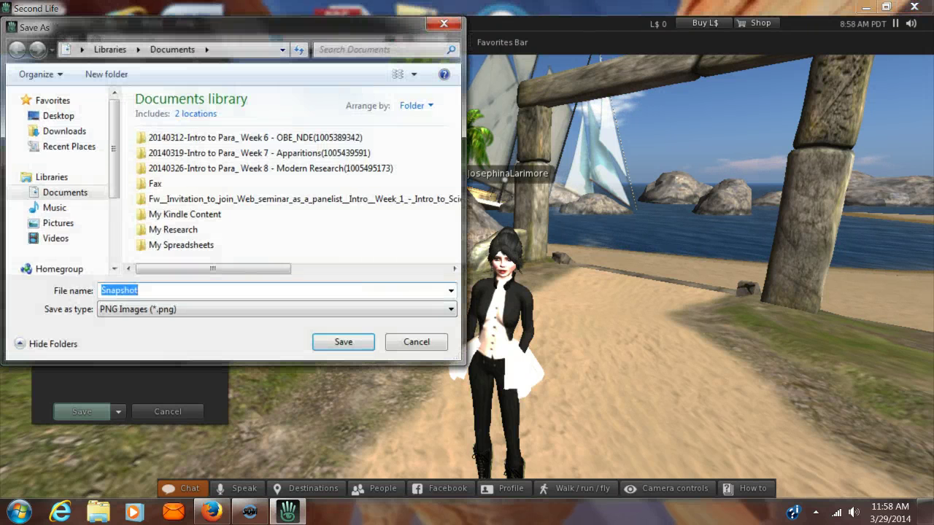
key(Return)
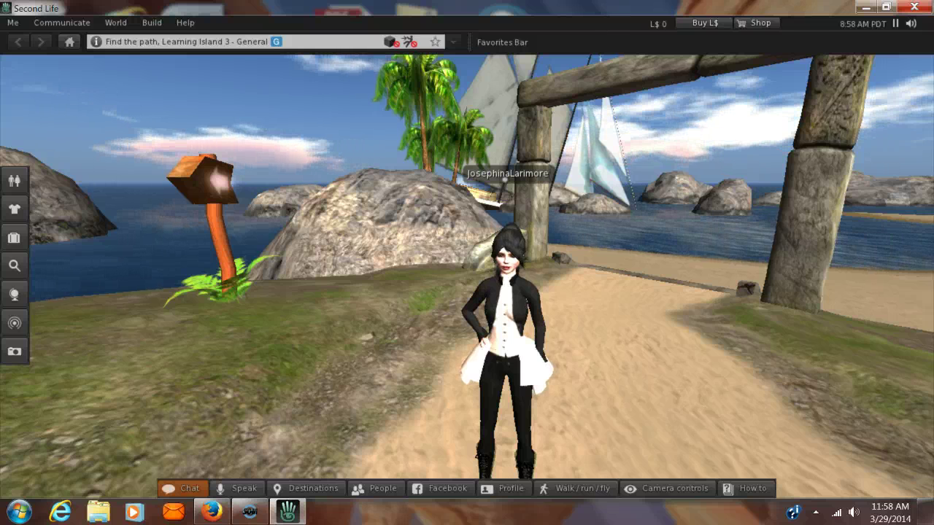
Turn off voice speaking and open the People list of nearby residents with its mini-map
key(ctrl+t)
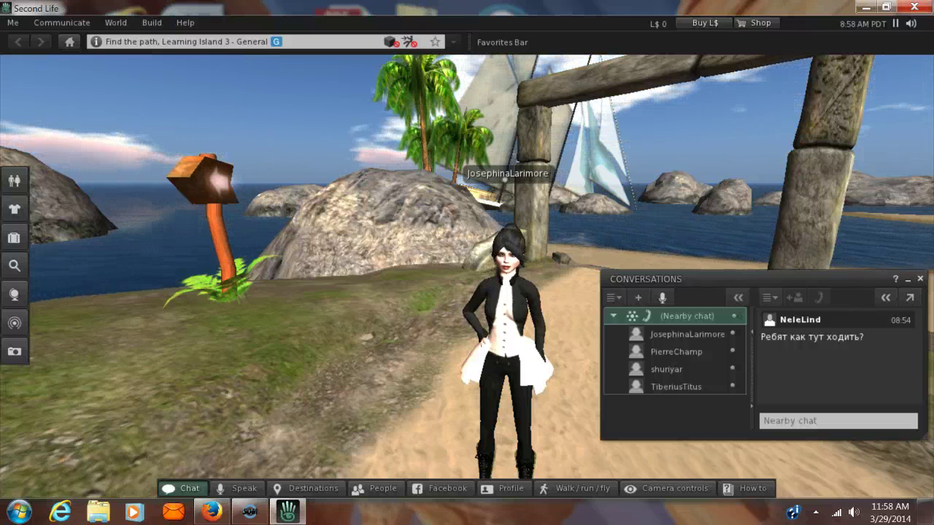
key(ctrl+t)
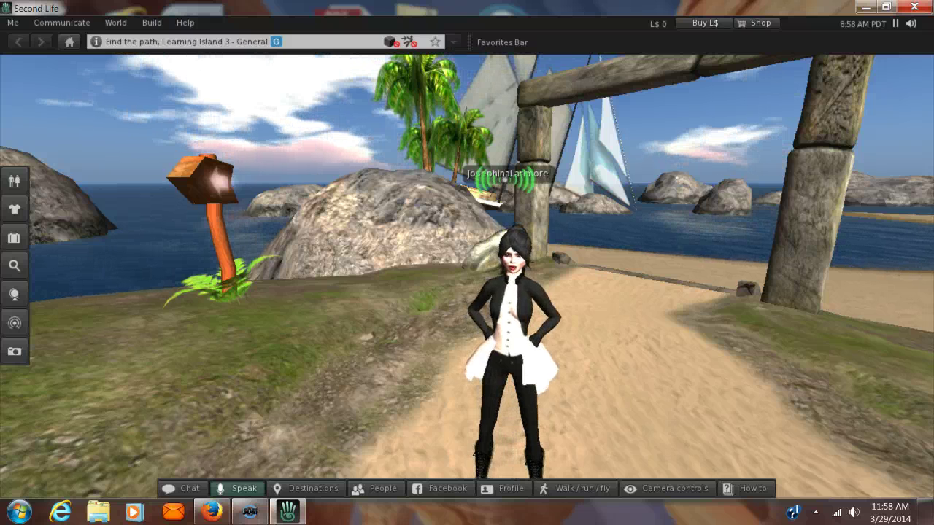
click(167, 324)
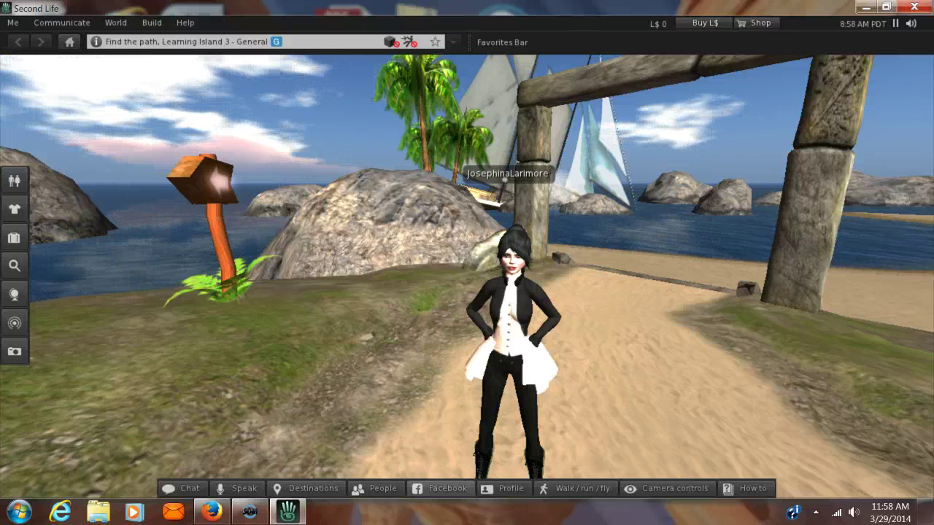
key(ctrl+shift+a)
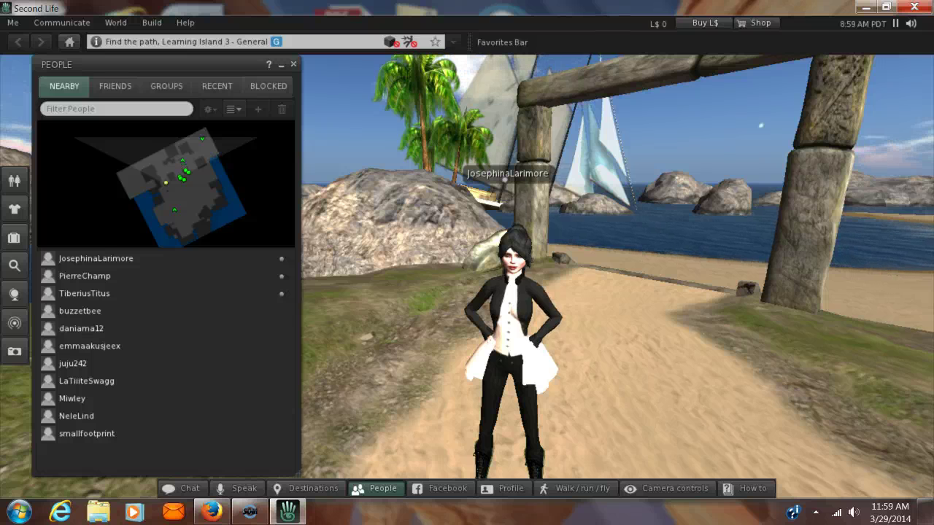
Close the People list and briefly check the walking and flying controls
click(293, 65)
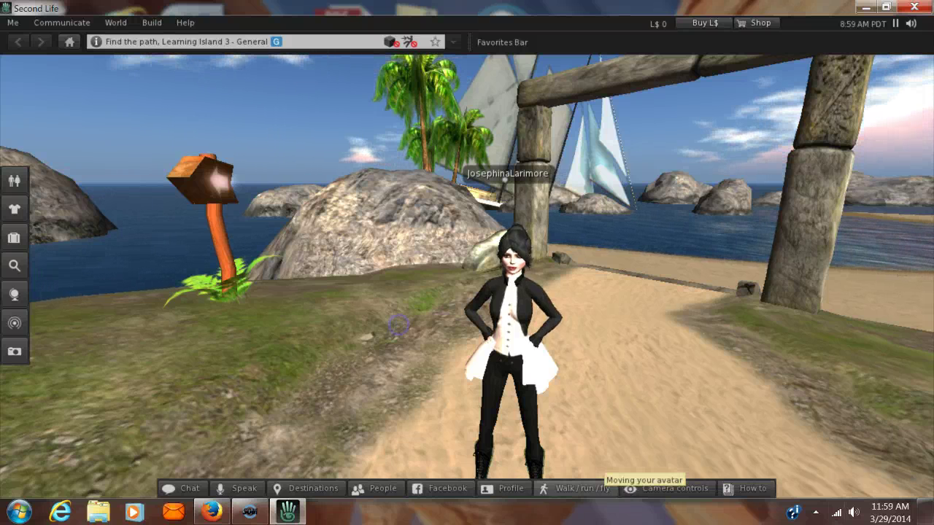
click(576, 488)
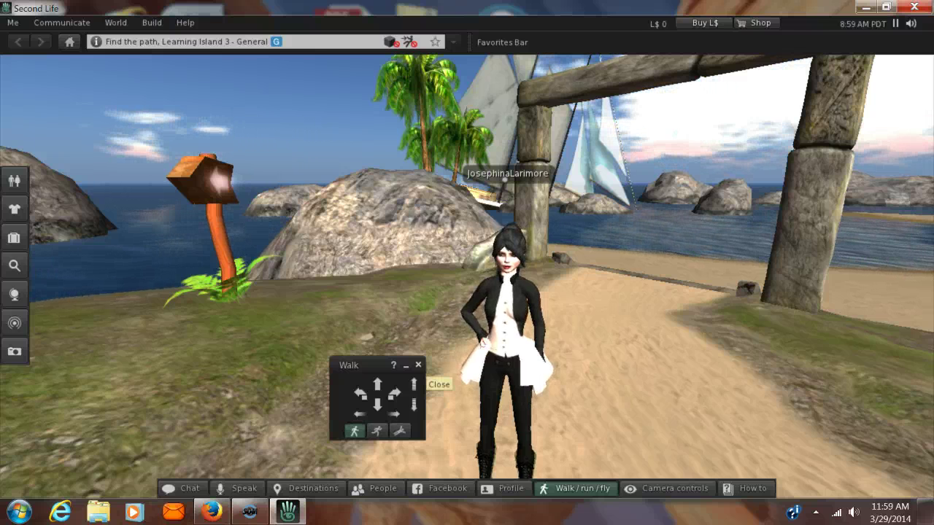
click(418, 365)
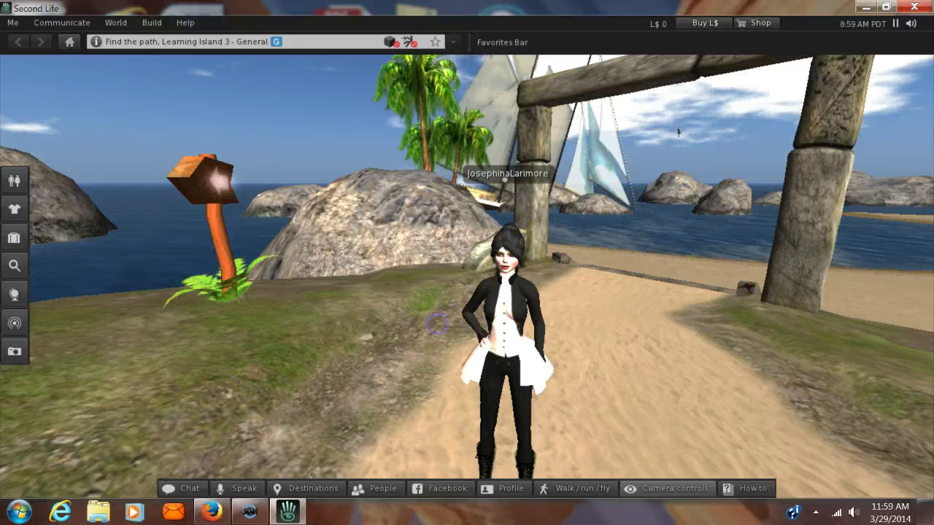
Swing the camera around beside the avatar toward the signpost and sea, then close Camera Controls
click(669, 488)
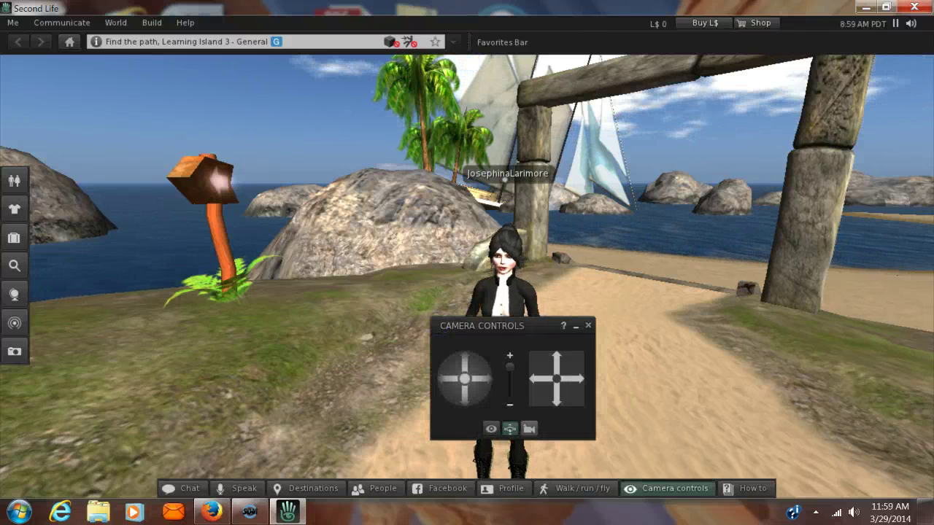
click(325, 250)
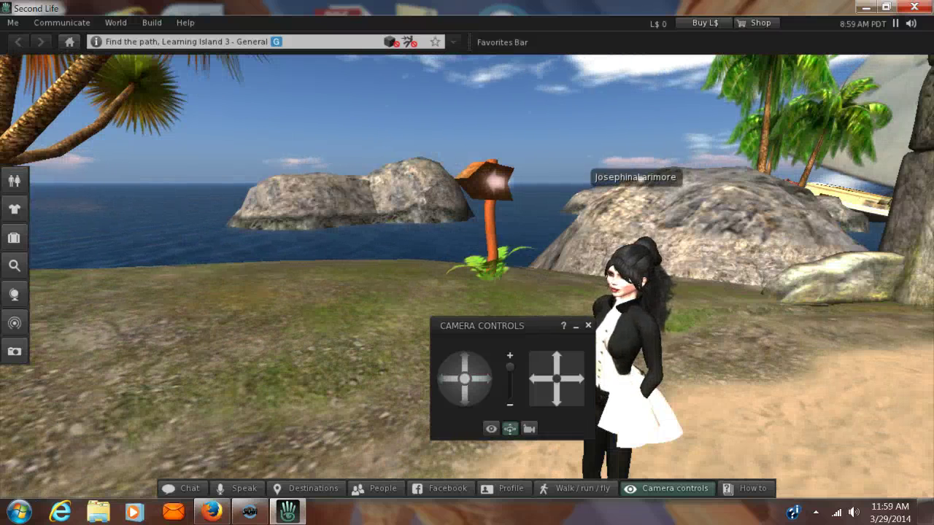
click(392, 216)
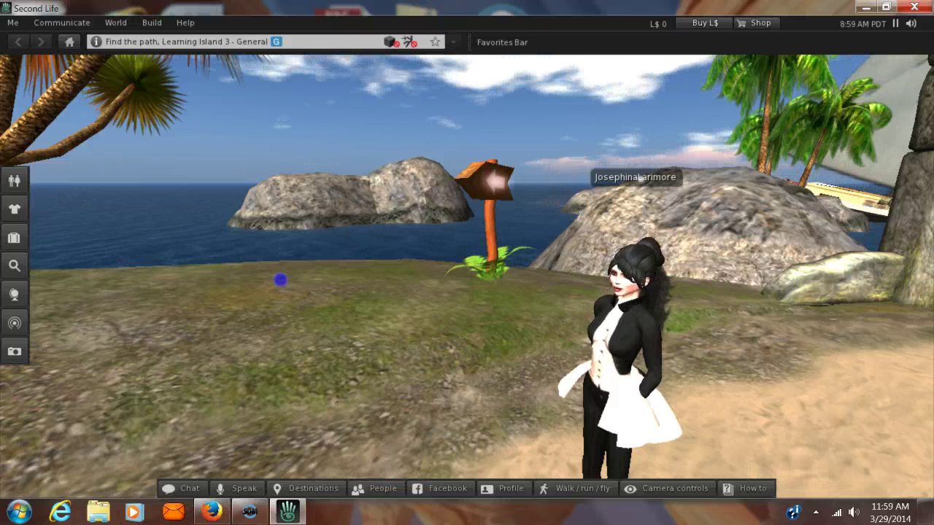
Walk the avatar along the dirt and sandy path toward the wooden steps
key(Escape)
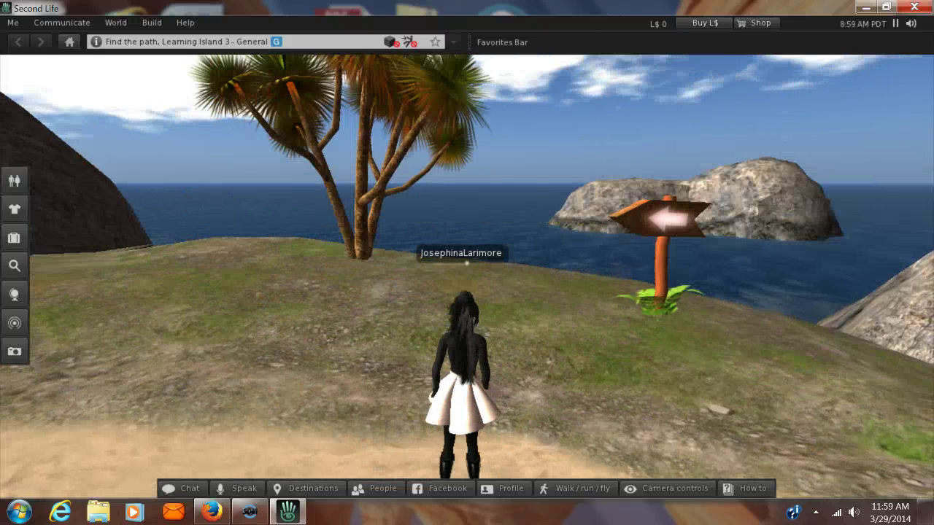
key(Left)
key(Left)
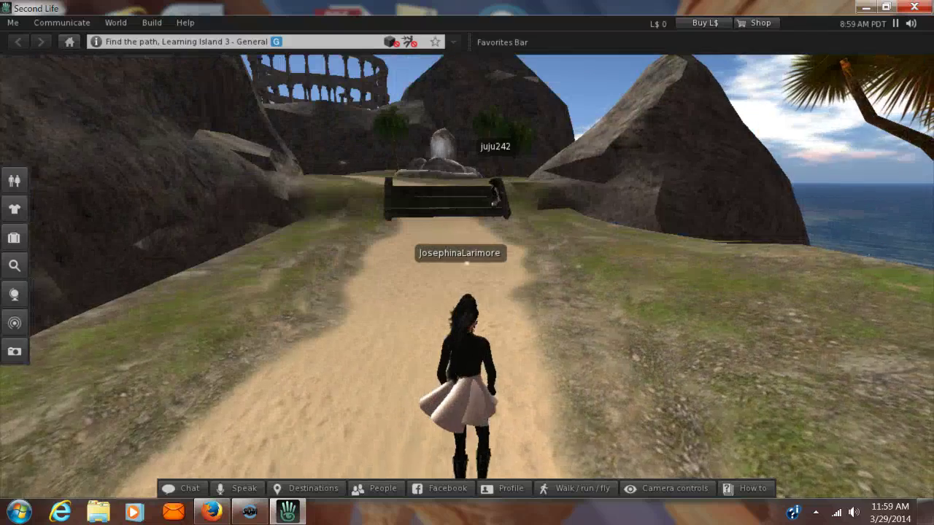
key(Up)
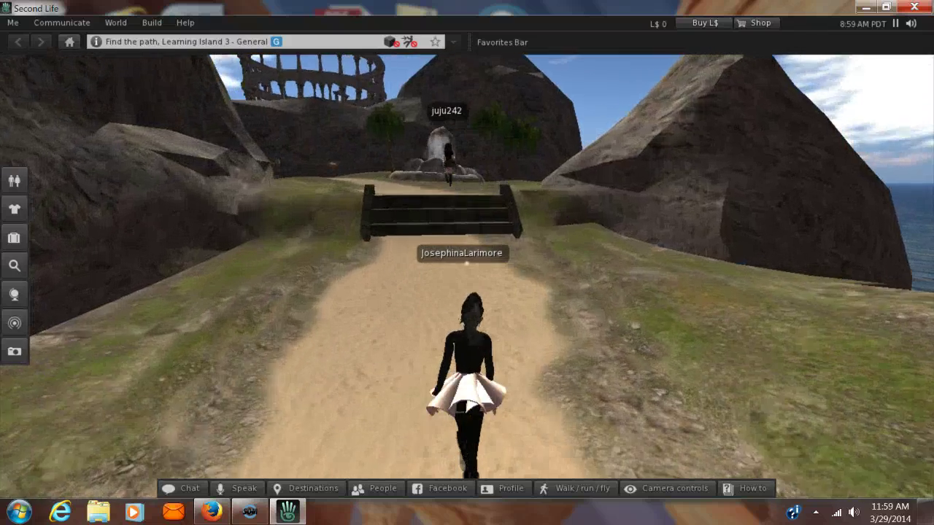
key(Up)
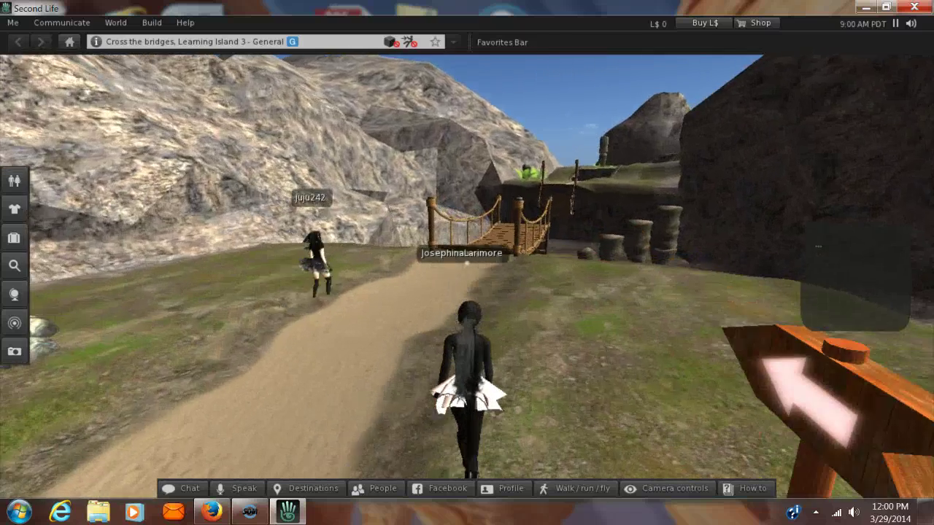
Walk onto the first rope bridge at Cross the bridges and across to its far end
key(Left)
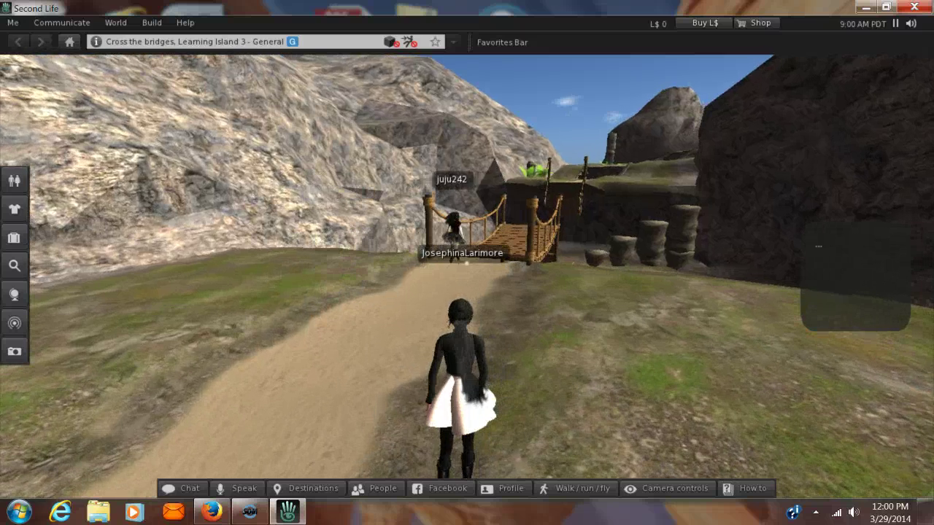
key(Up)
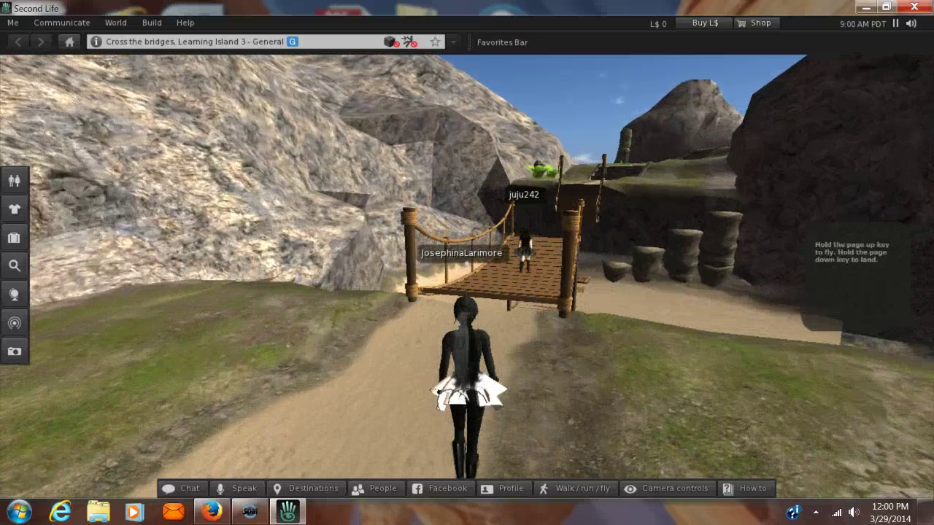
key(Up)
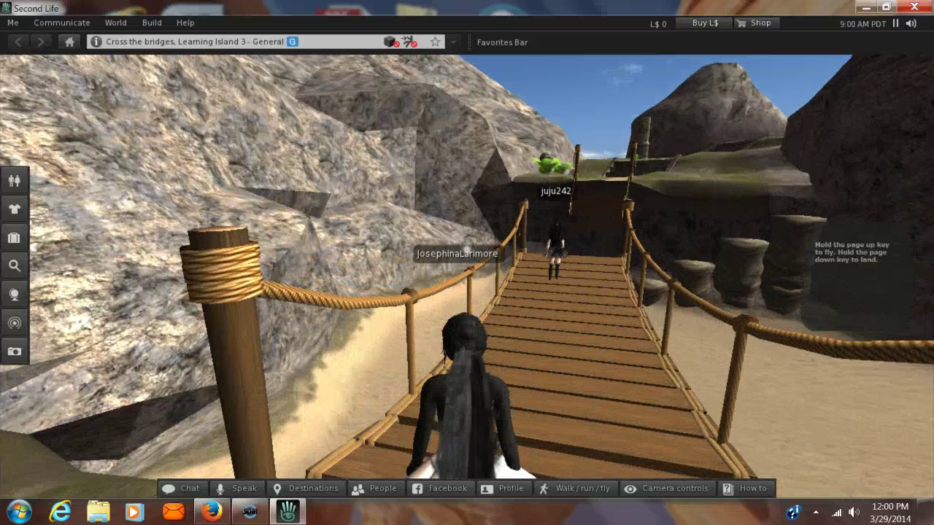
key(Right)
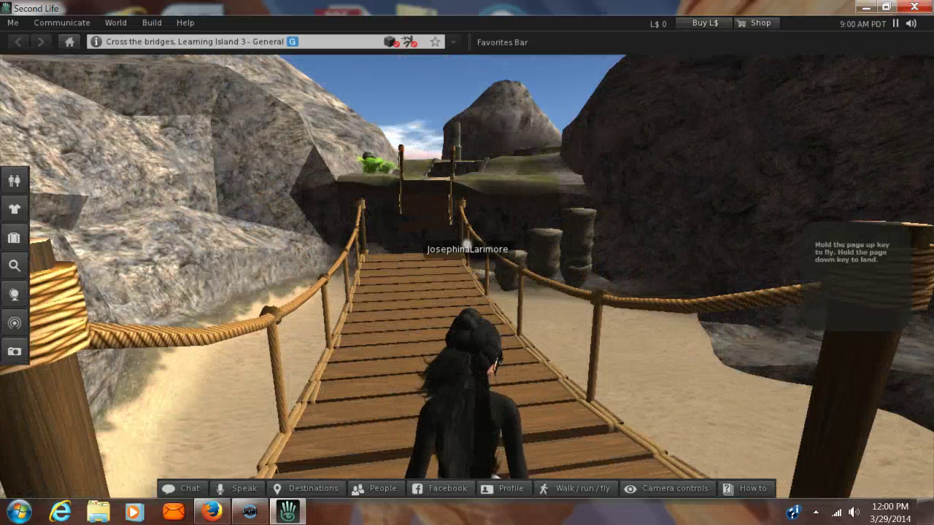
key(Left)
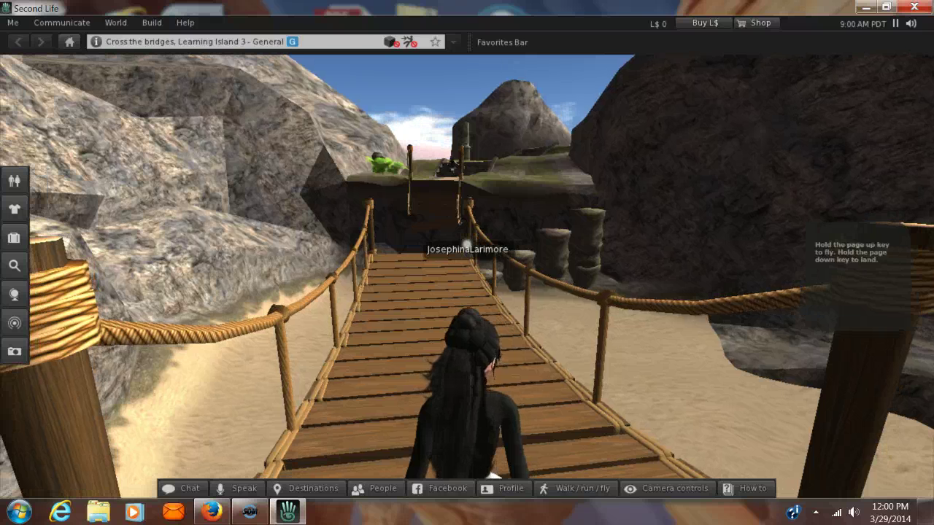
key(Up)
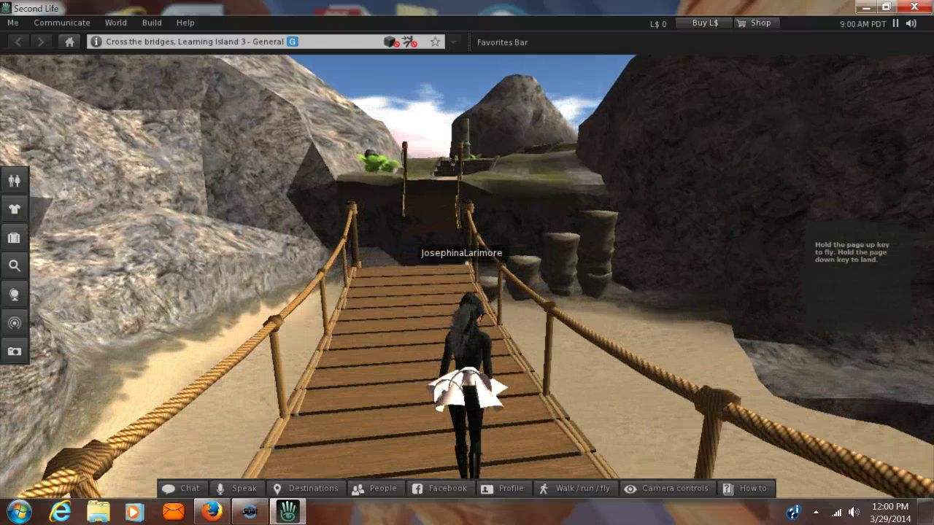
key(Up)
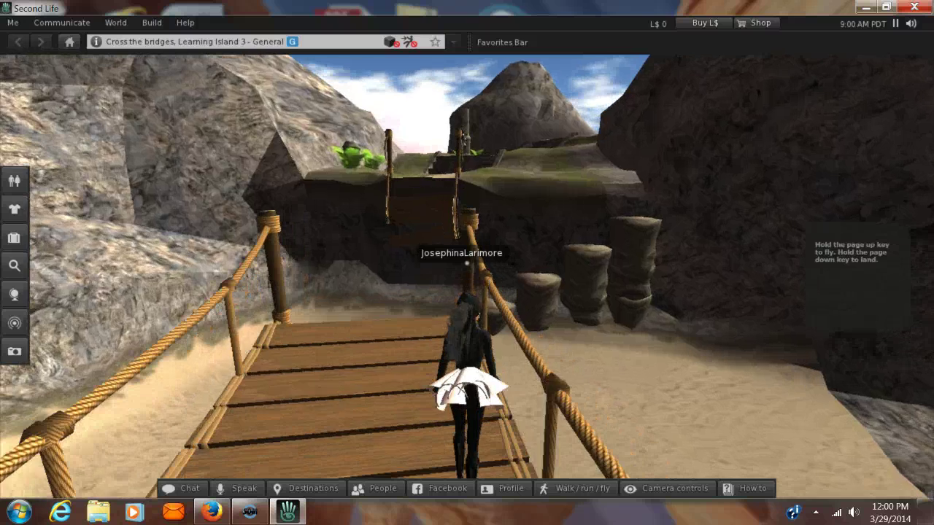
key(Up)
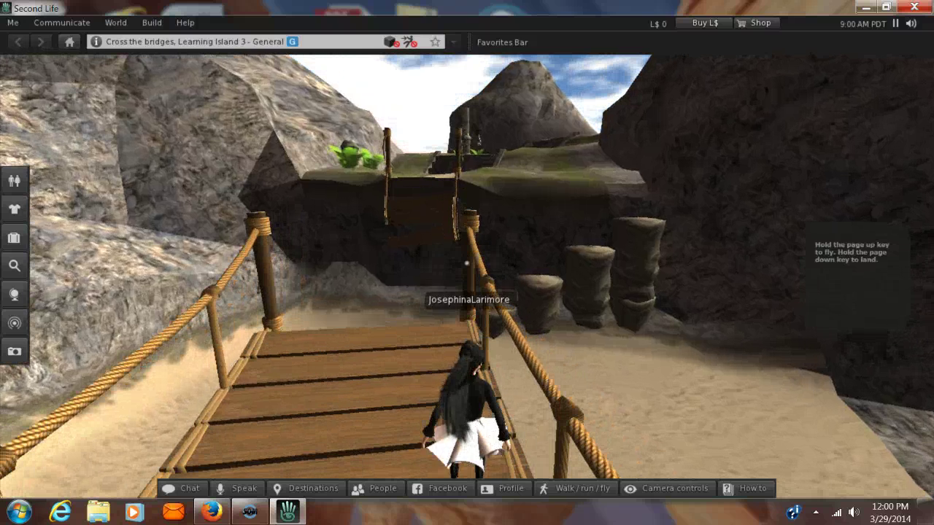
Fly up over the cliff, turn right, land beside the rope-wrapped post and face the path
key(Page_Up)
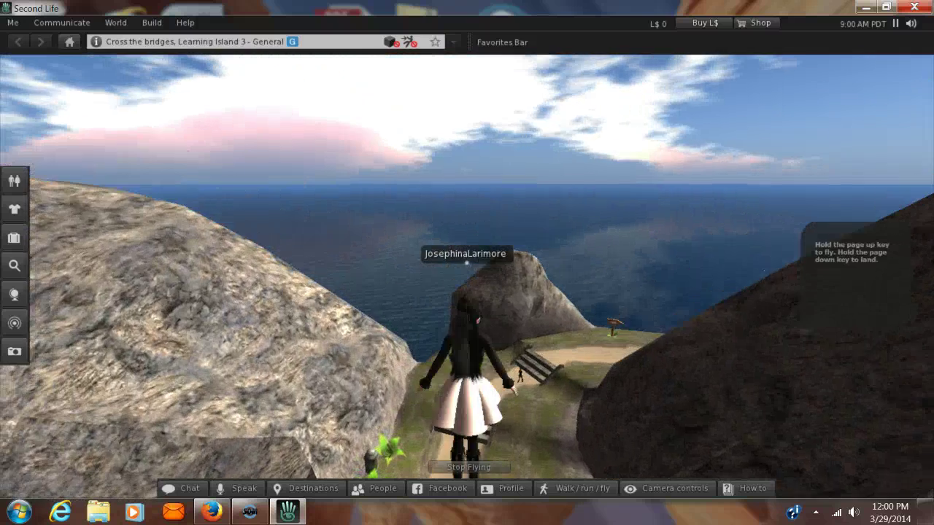
key(Up)
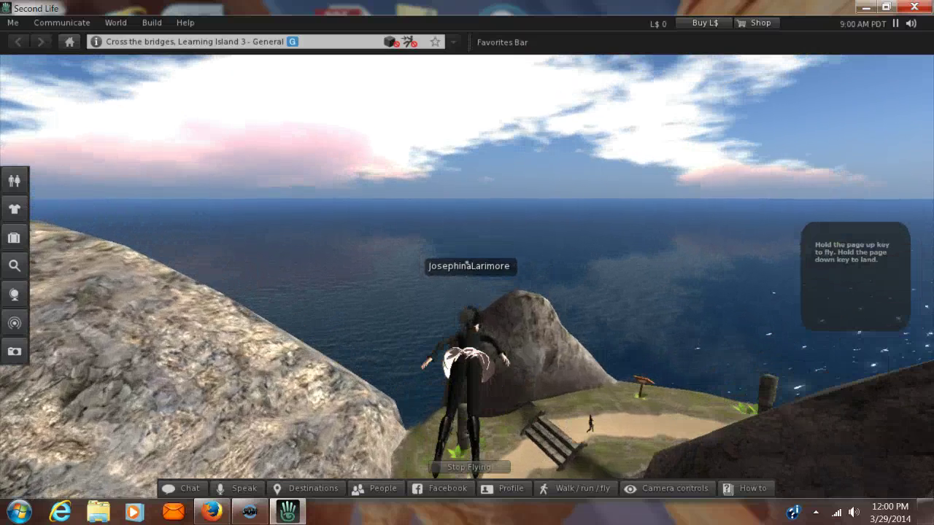
key(Right)
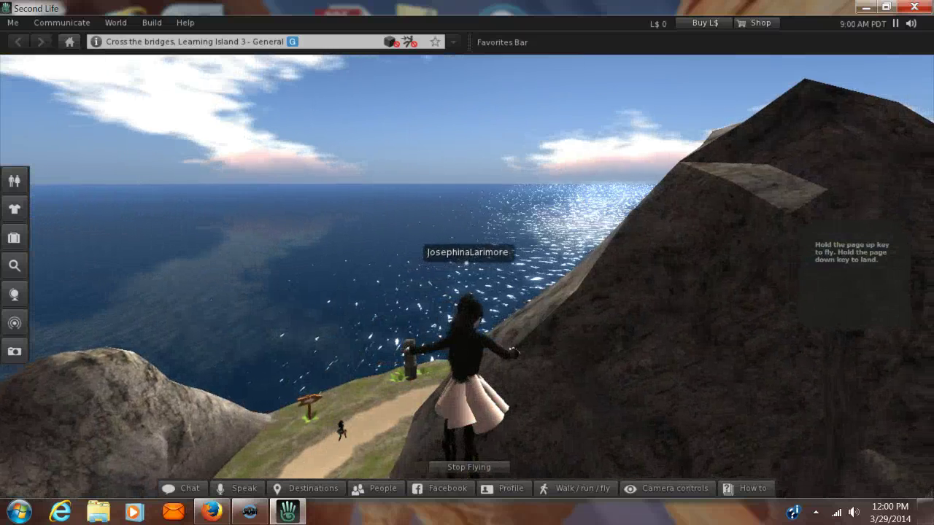
key(Page_Down)
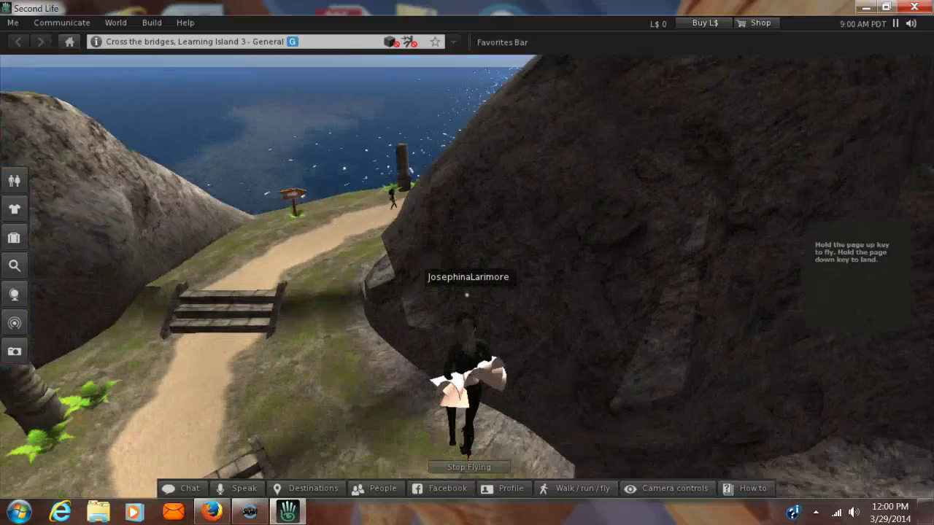
key(Page_Down)
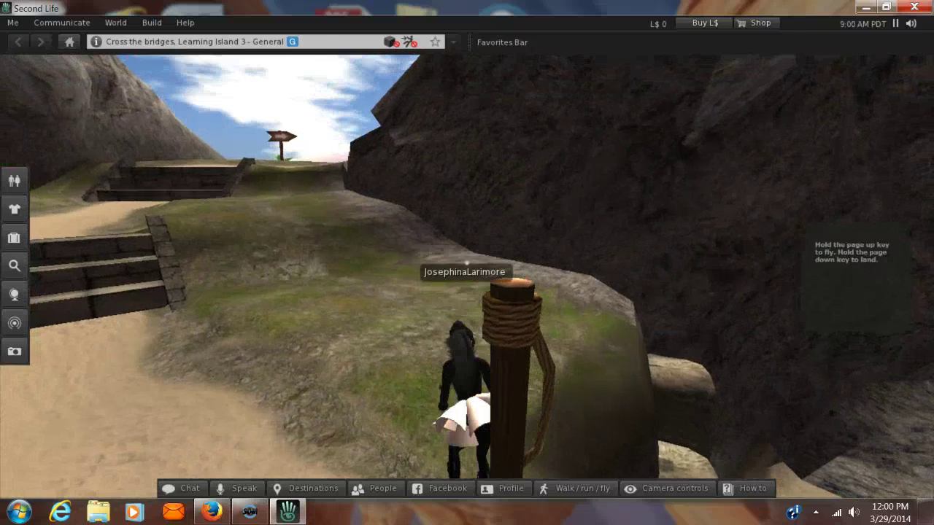
key(Left)
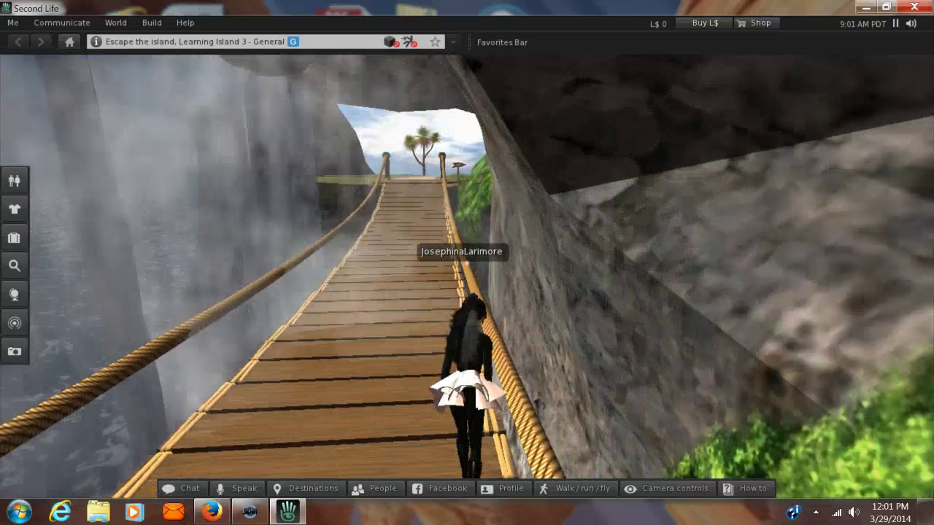
Finish crossing the long rope bridge and head up the path
key(Up)
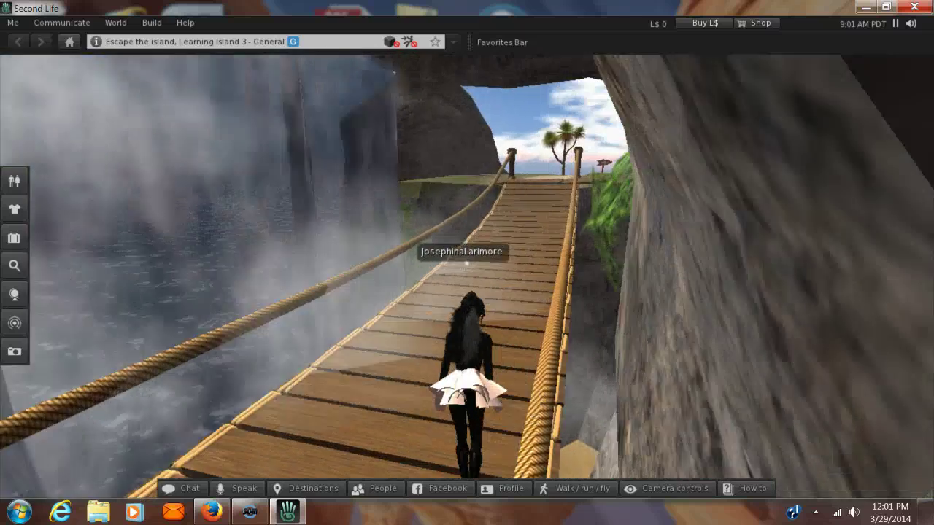
key(Left)
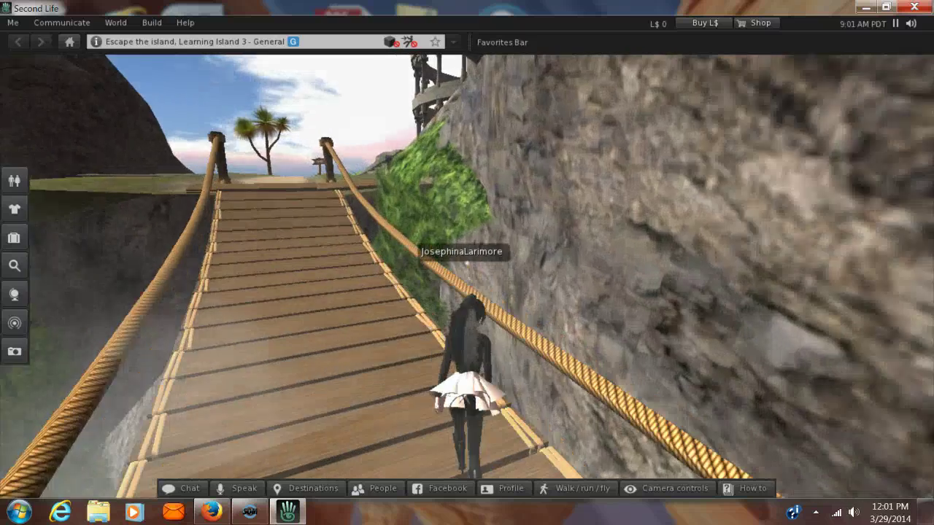
key(Left)
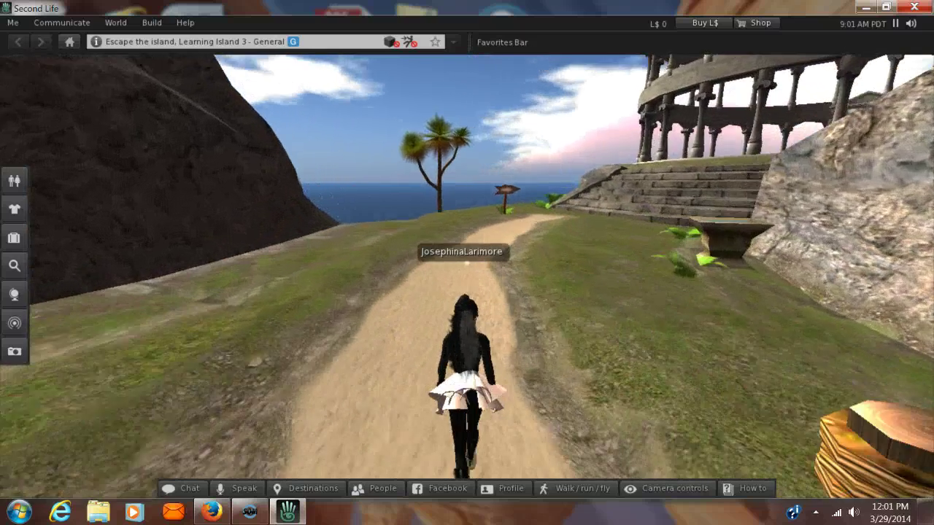
key(Right)
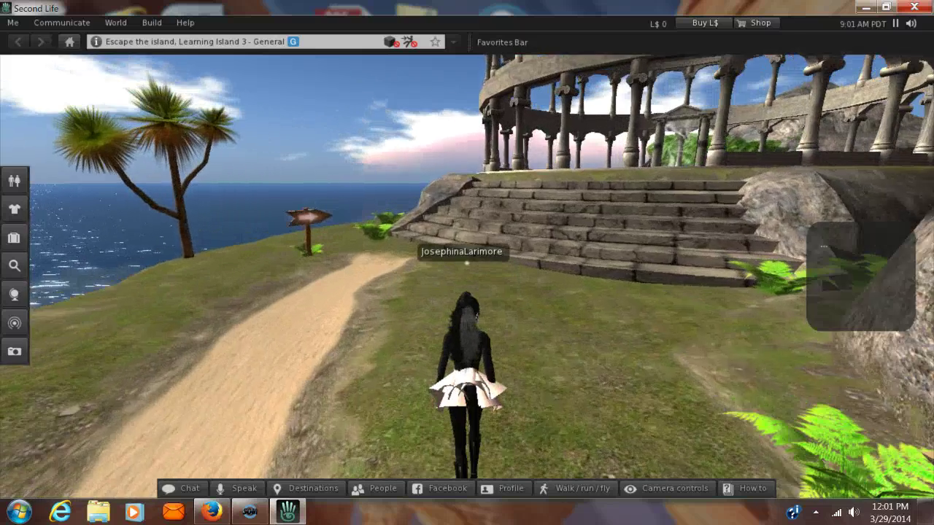
Climb the colosseum steps, cross the hand-logo pool and walk through the portal
key(Right)
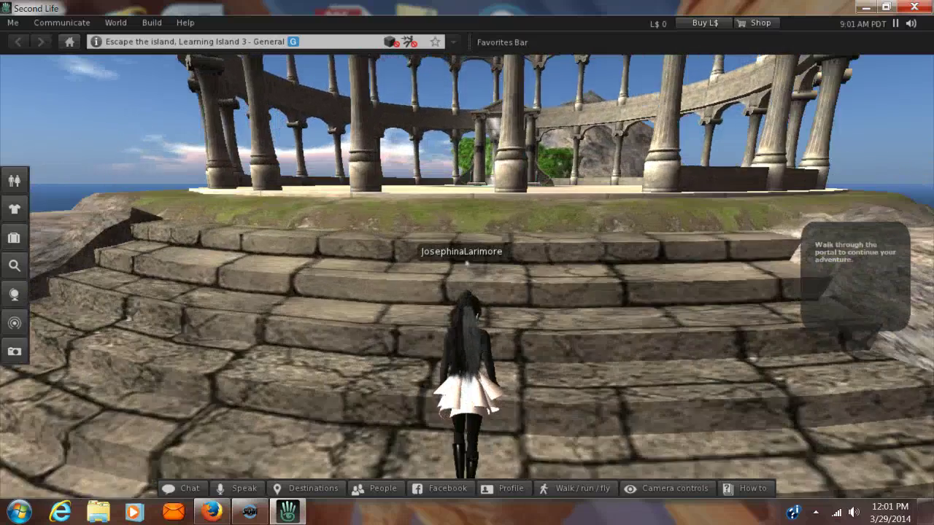
key(Up)
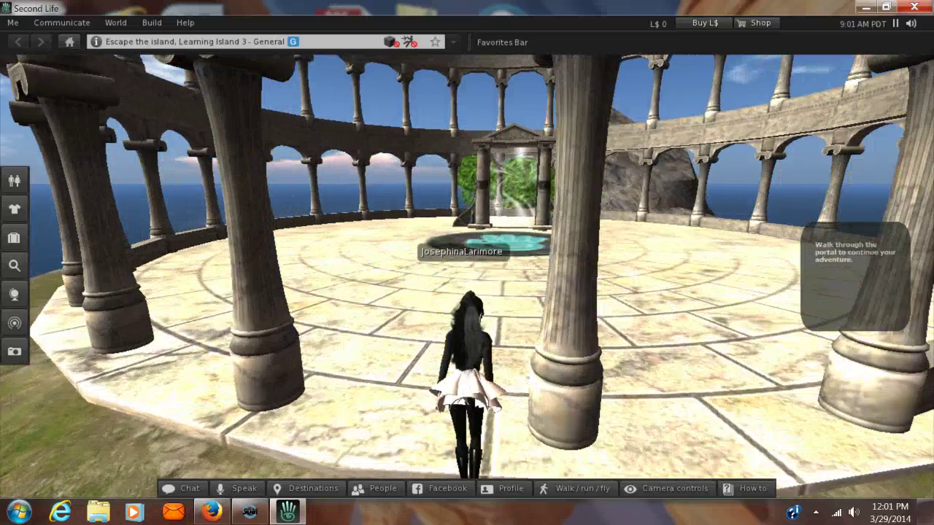
key(Left)
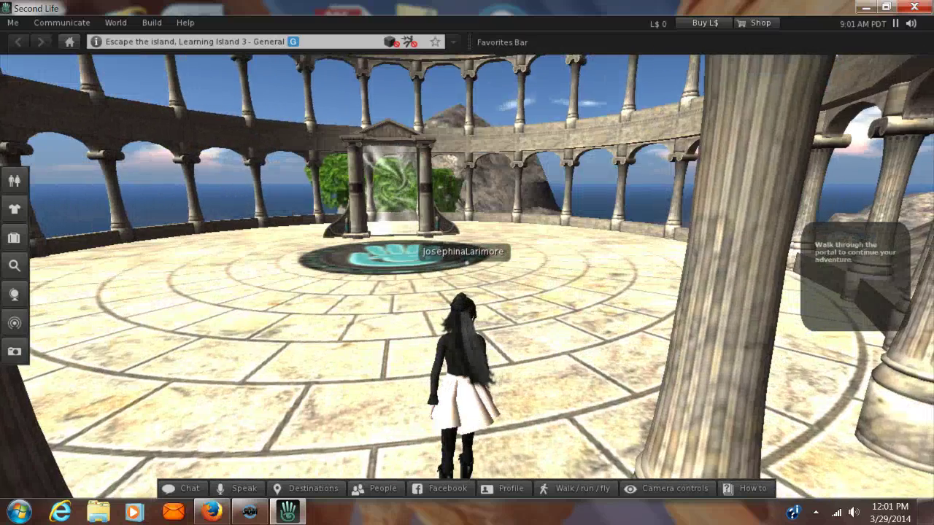
key(Up)
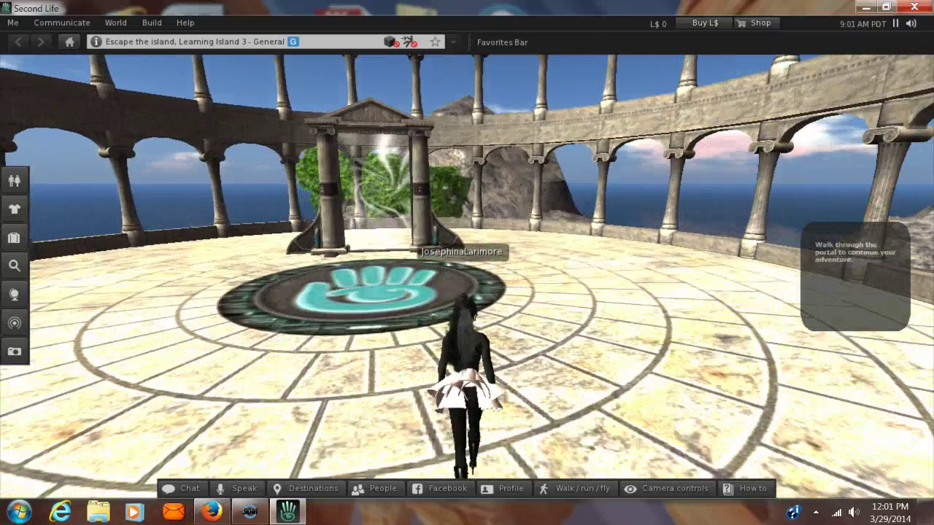
key(Left)
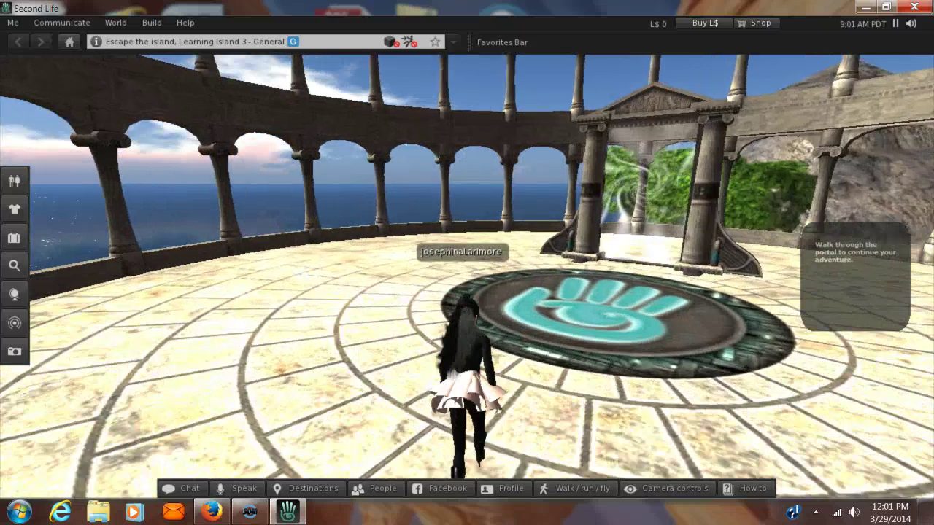
key(Right)
key(Up)
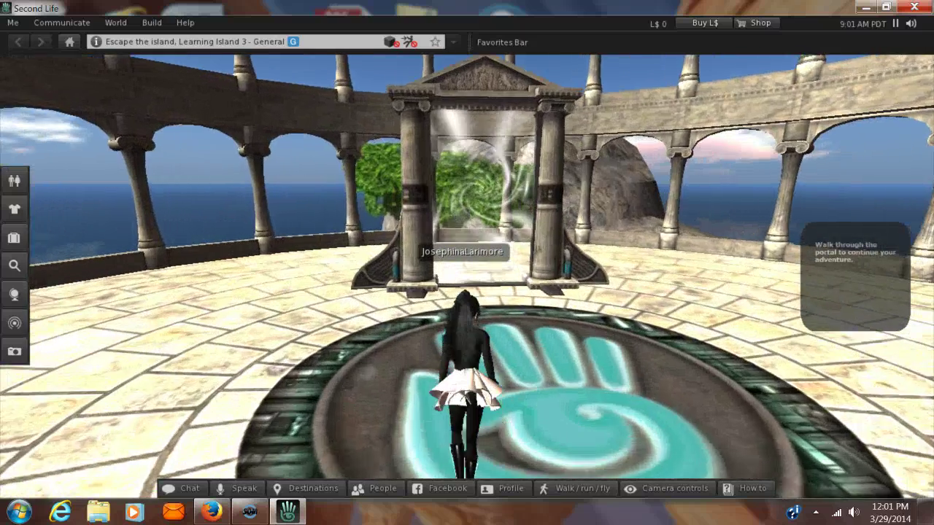
key(Up)
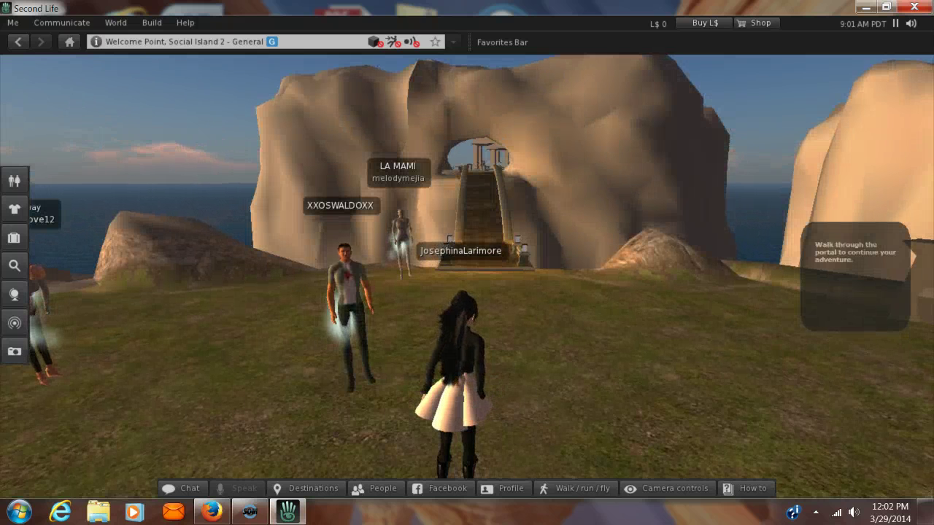
Walk across the Welcome Point plaza and up the bridge toward the rock arch
key(Up)
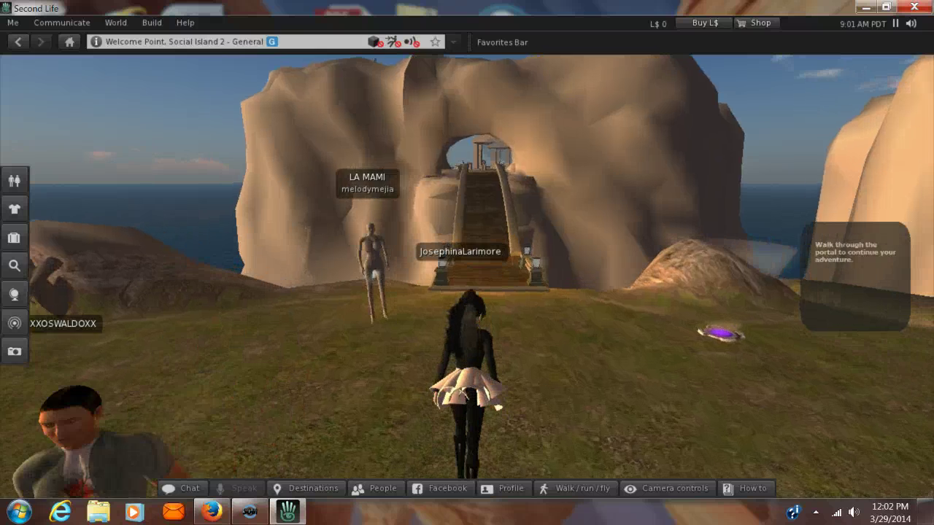
key(Up)
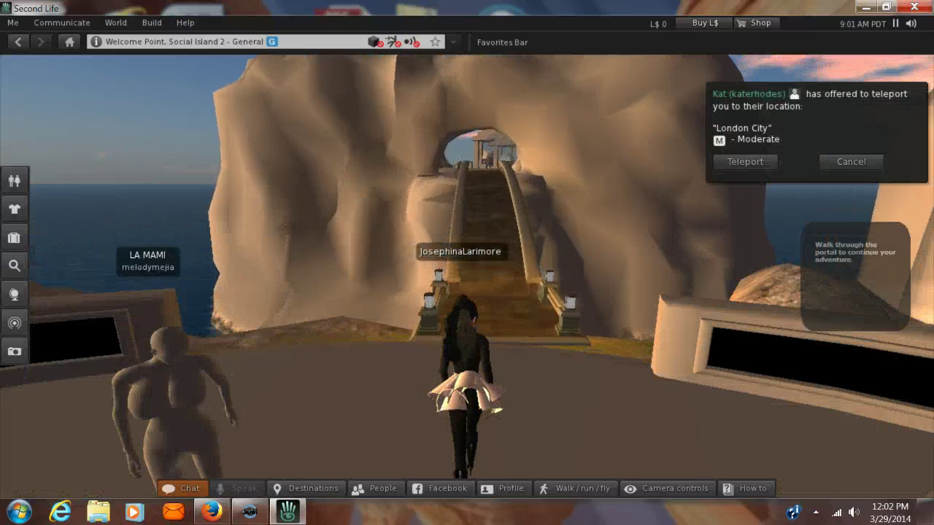
key(Up)
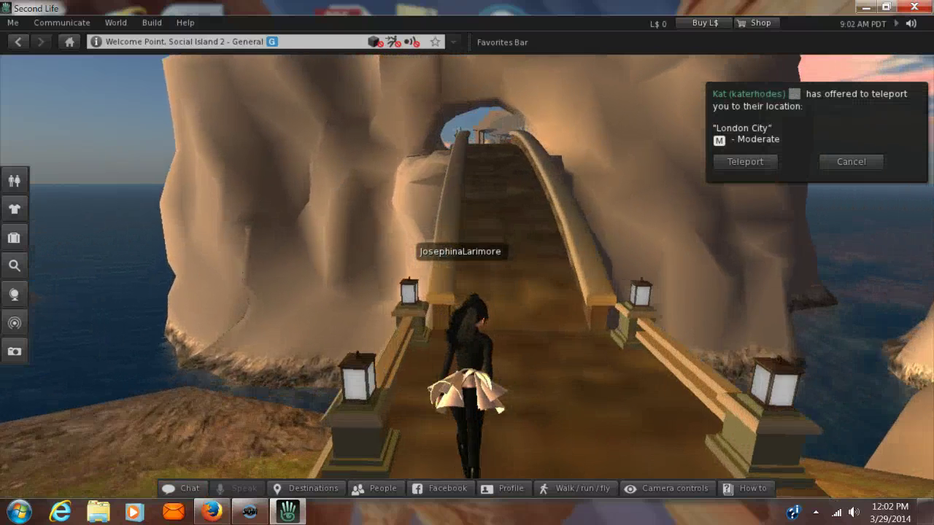
key(Up)
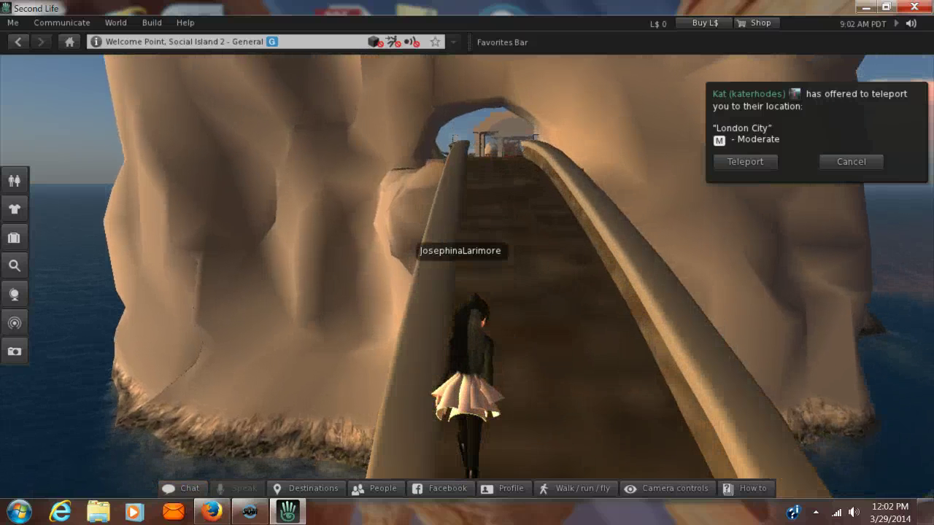
key(Up)
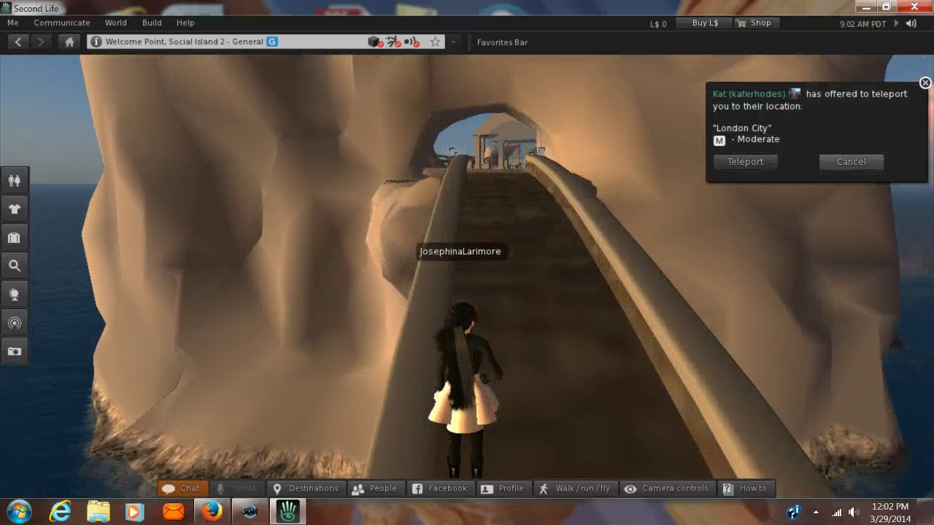
Decline the London City teleport offer and walk up the bridge through the arch and cave
click(851, 161)
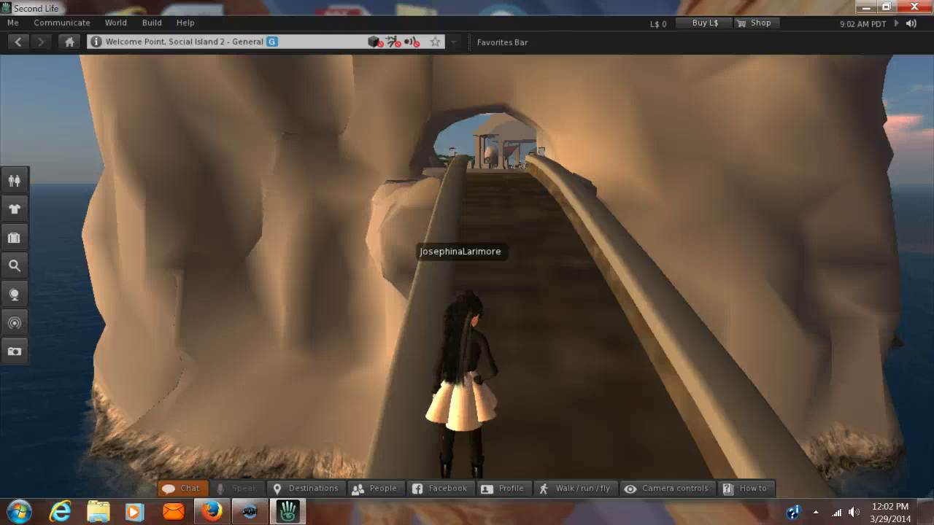
key(Up)
key(Up)
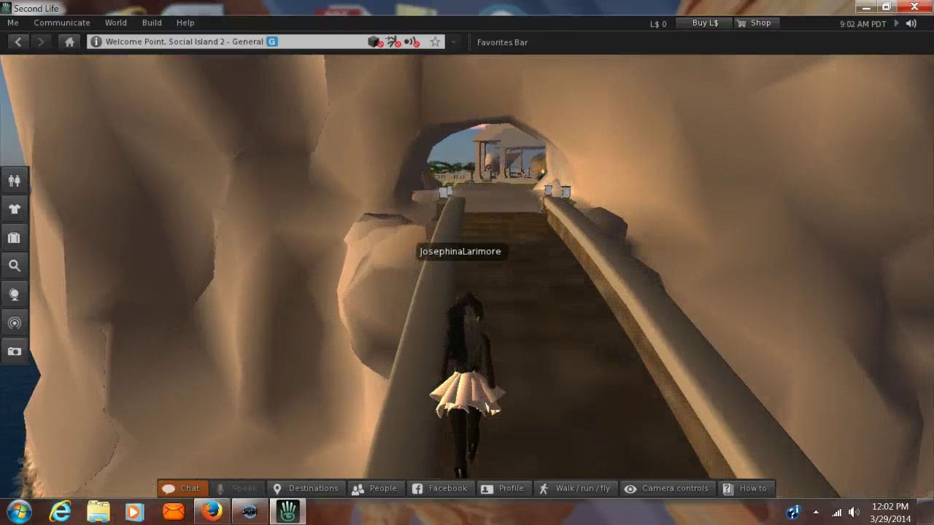
key(Up)
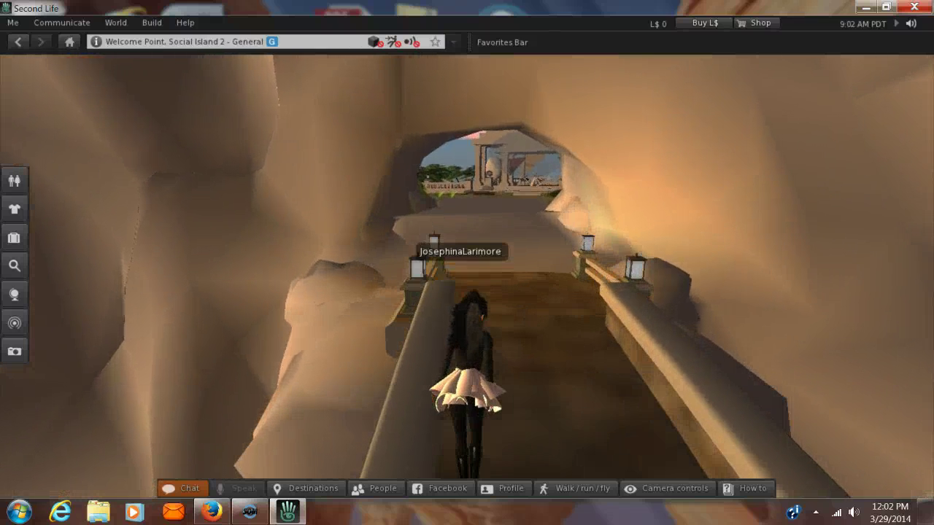
key(Up)
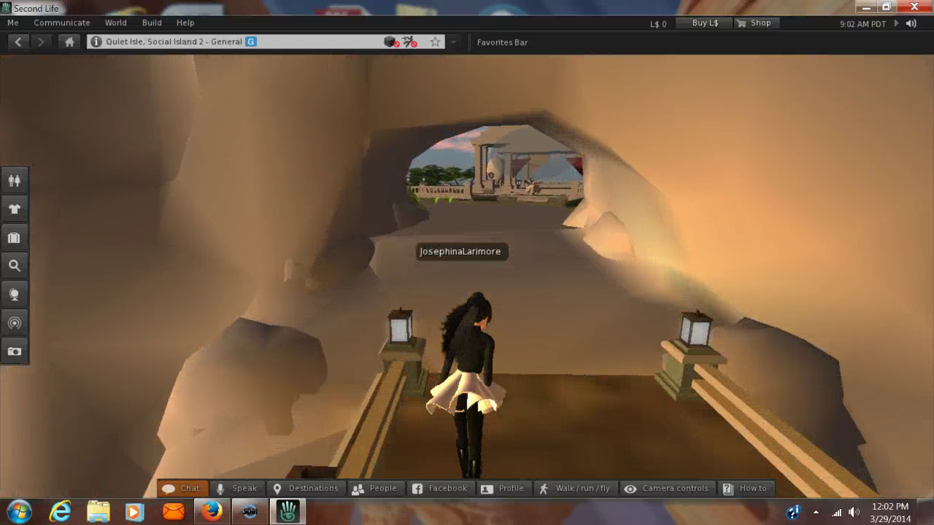
key(Up)
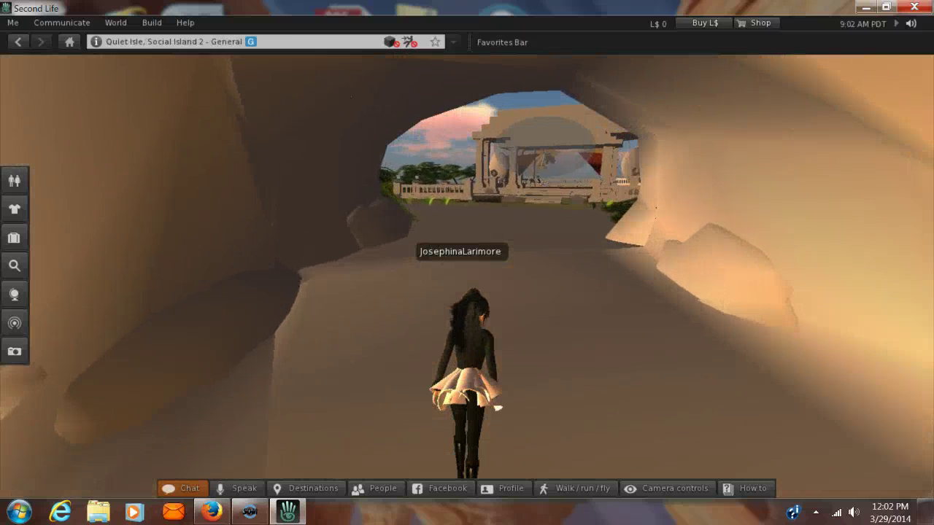
key(Up)
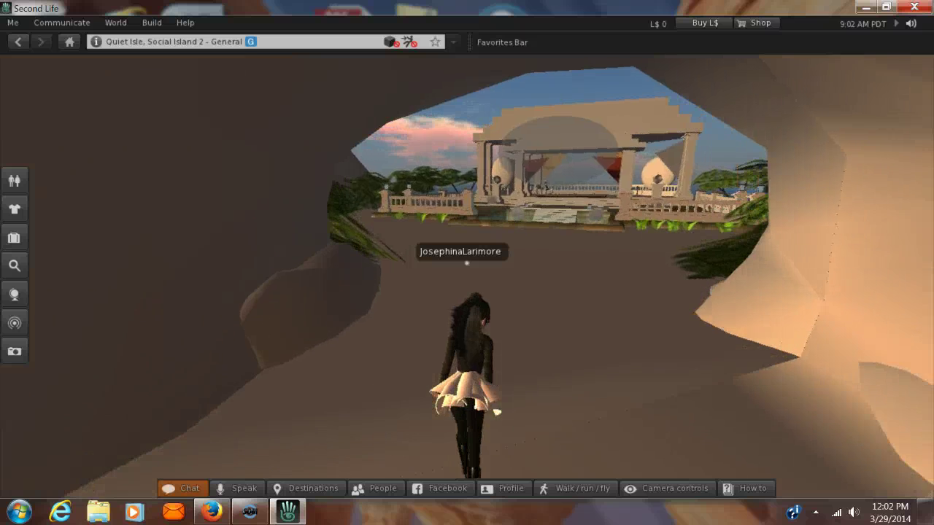
key(Up)
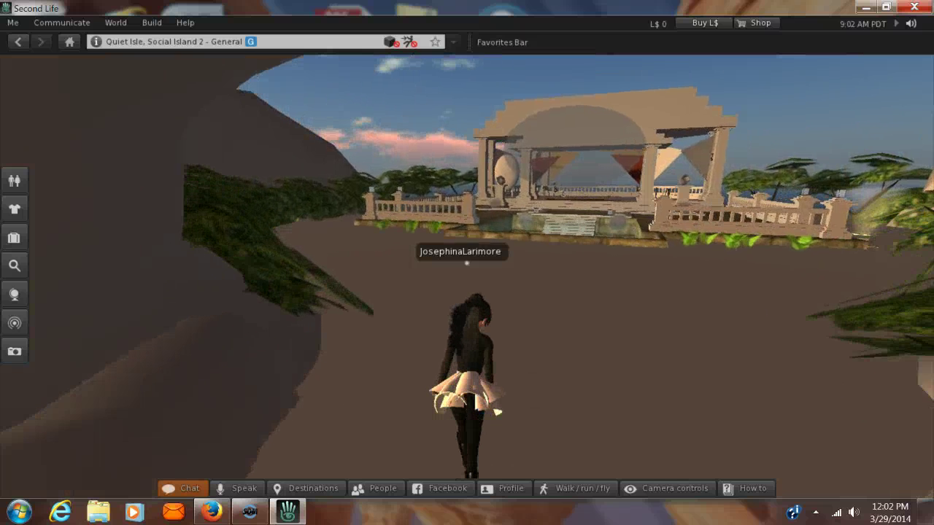
Walk into the cushioned Quiet Isle pavilion and turn to look around it
key(Right)
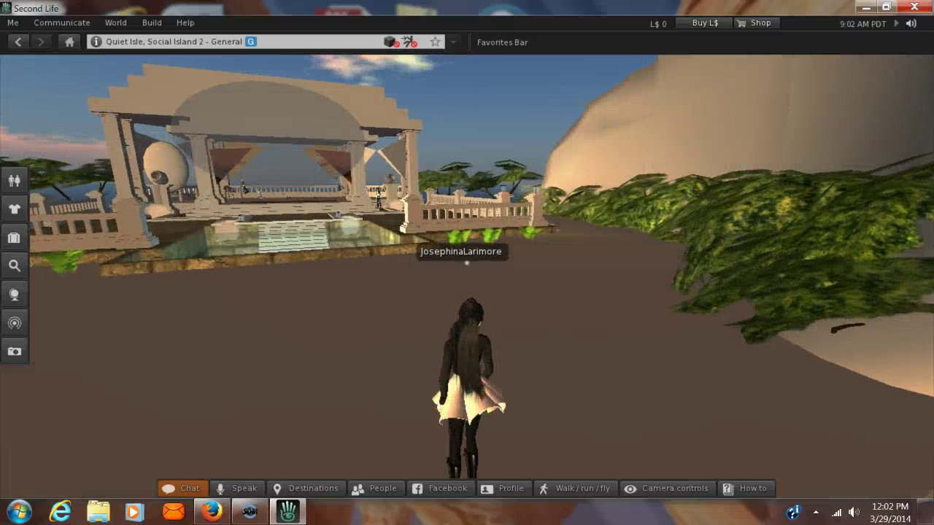
key(Left)
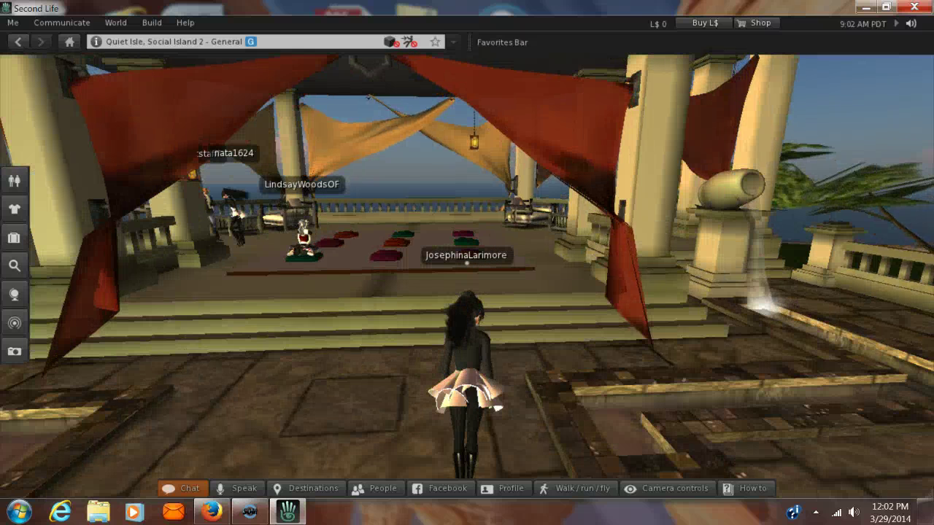
key(Up)
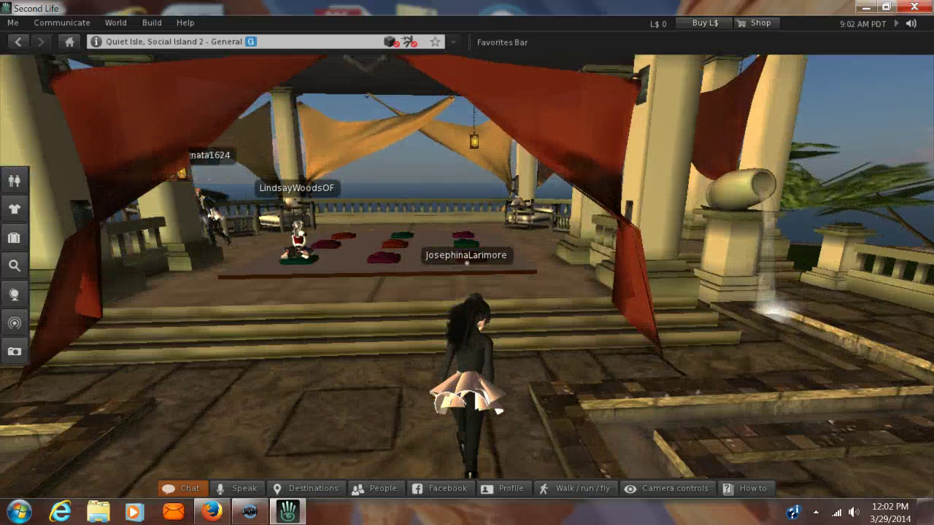
key(Left)
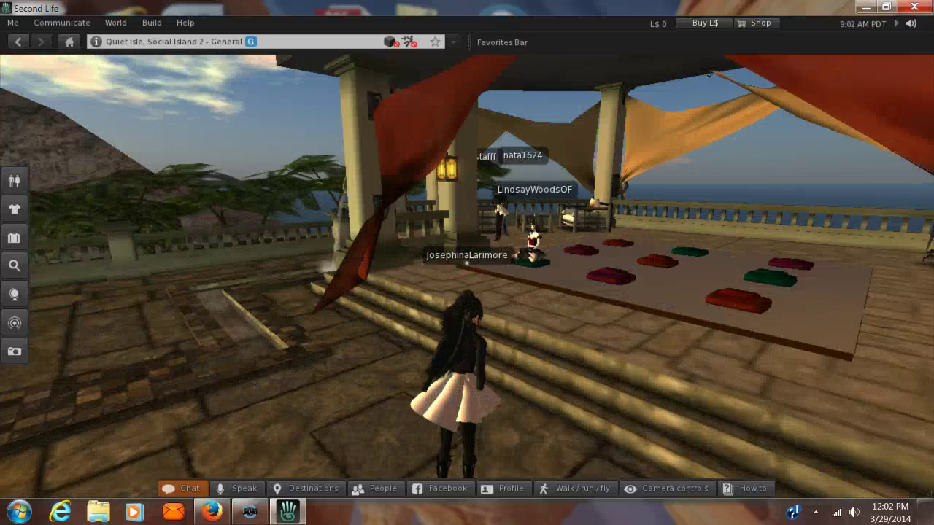
key(Right)
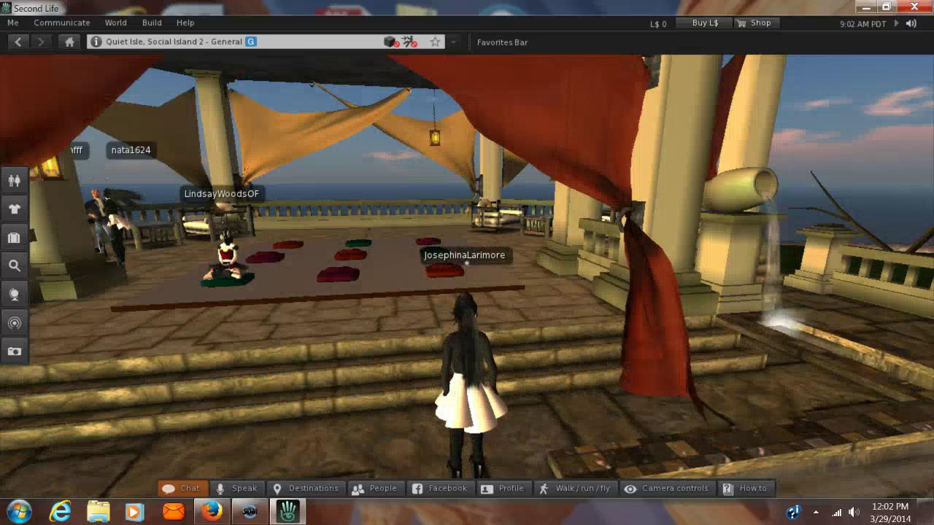
key(Left)
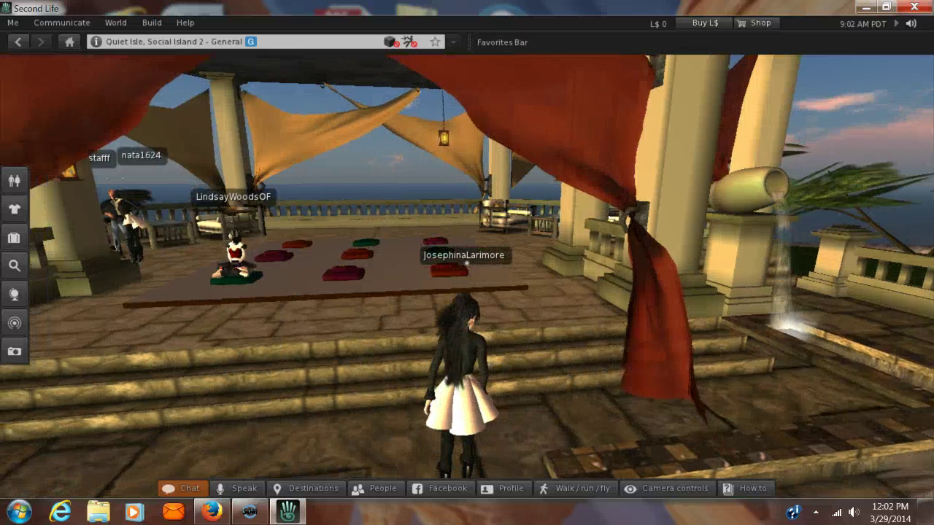
key(Left)
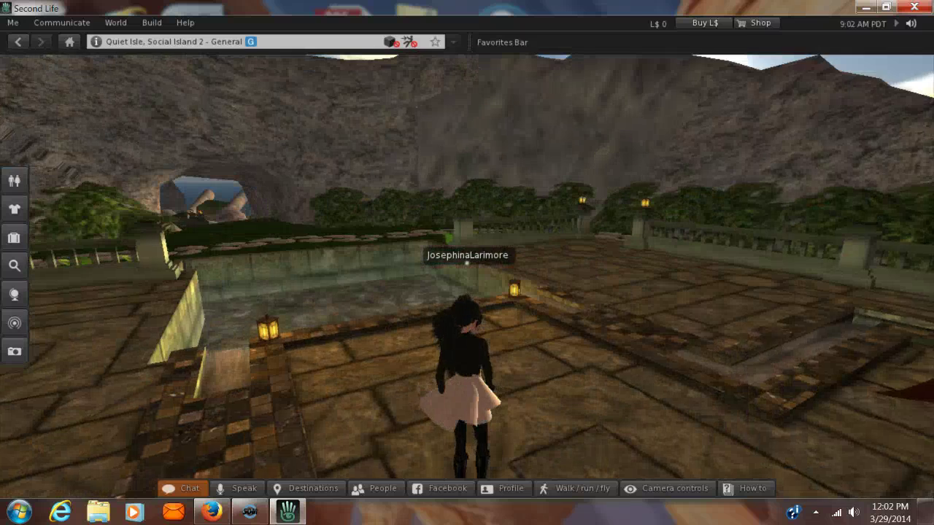
key(Left)
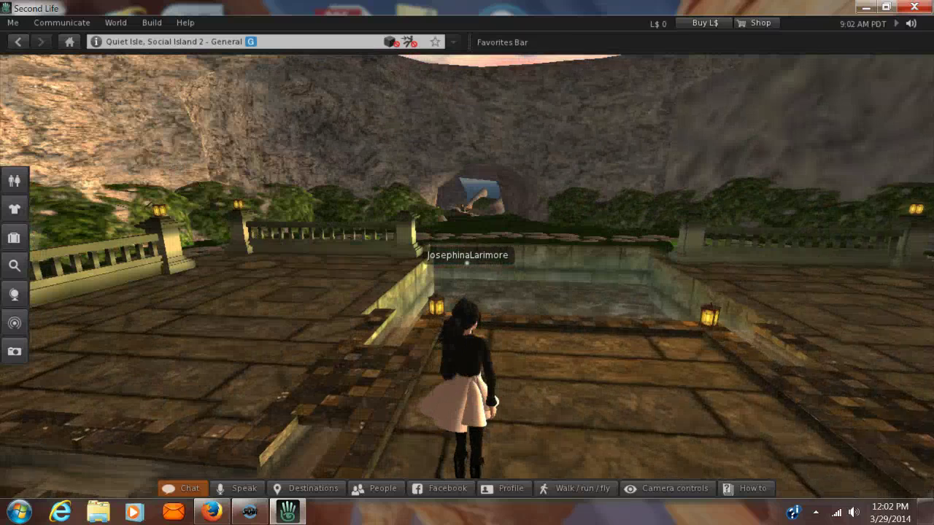
key(Right)
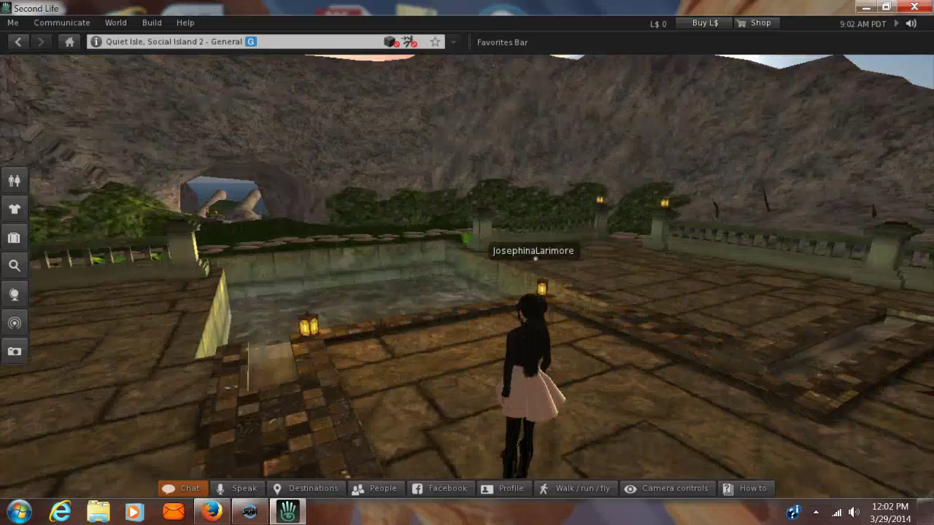
key(Right)
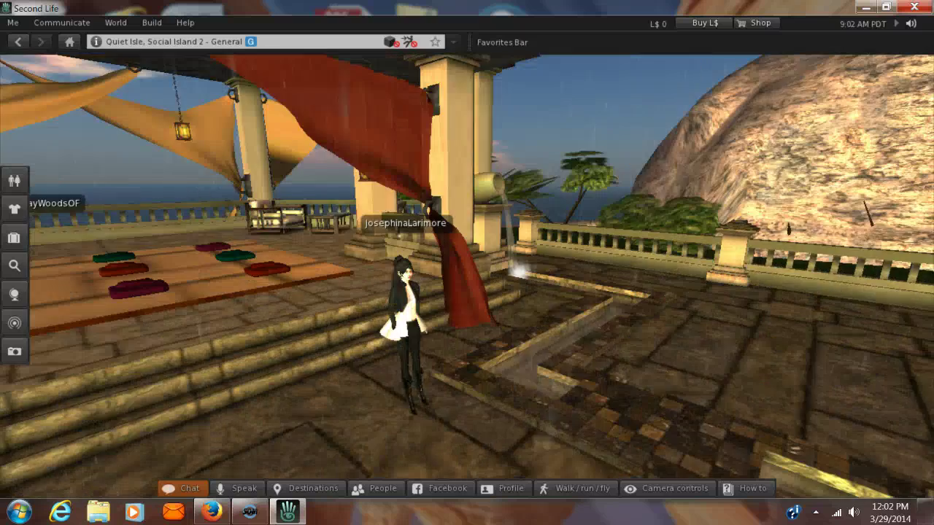
key(Left)
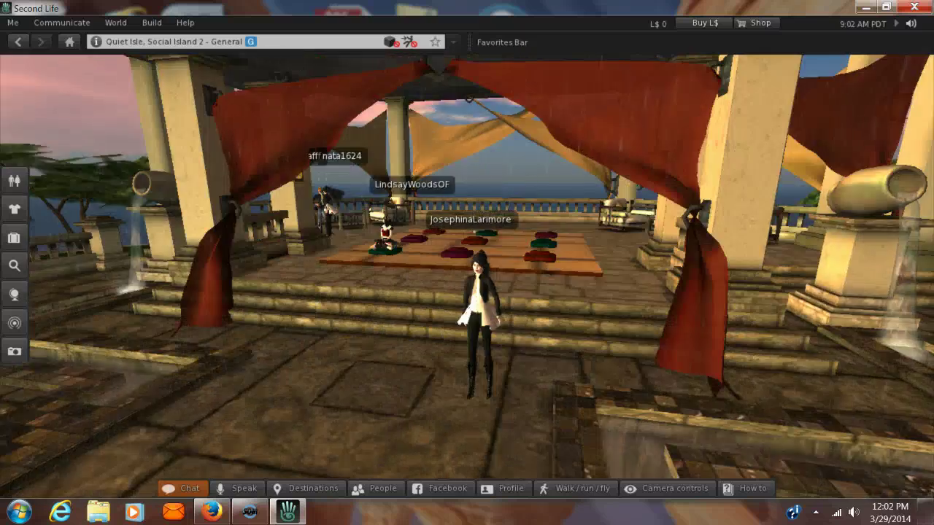
key(Right)
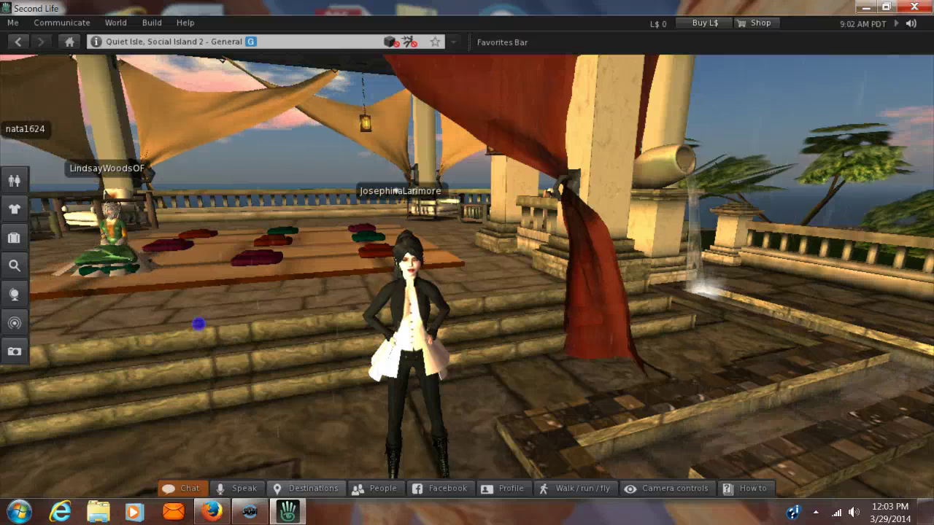
Open the Destinations guide's Newcomer Friendly category
click(306, 488)
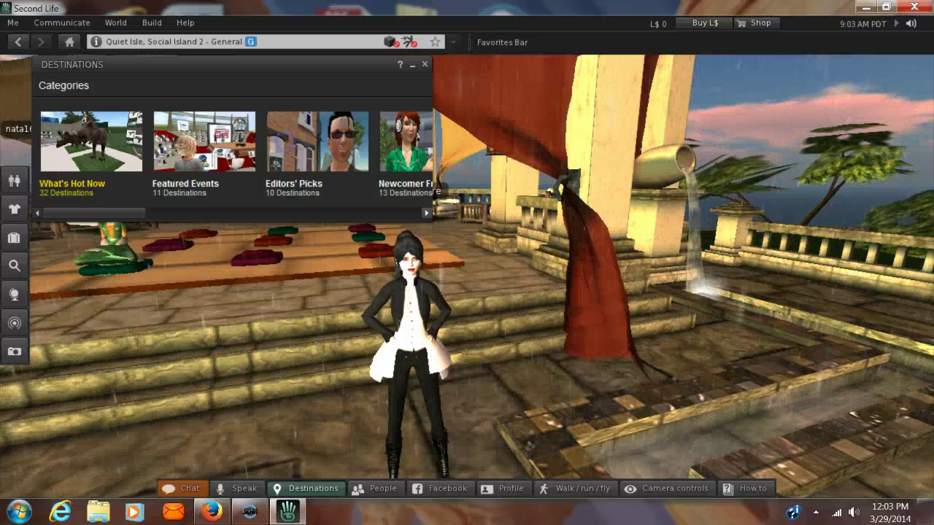
click(426, 213)
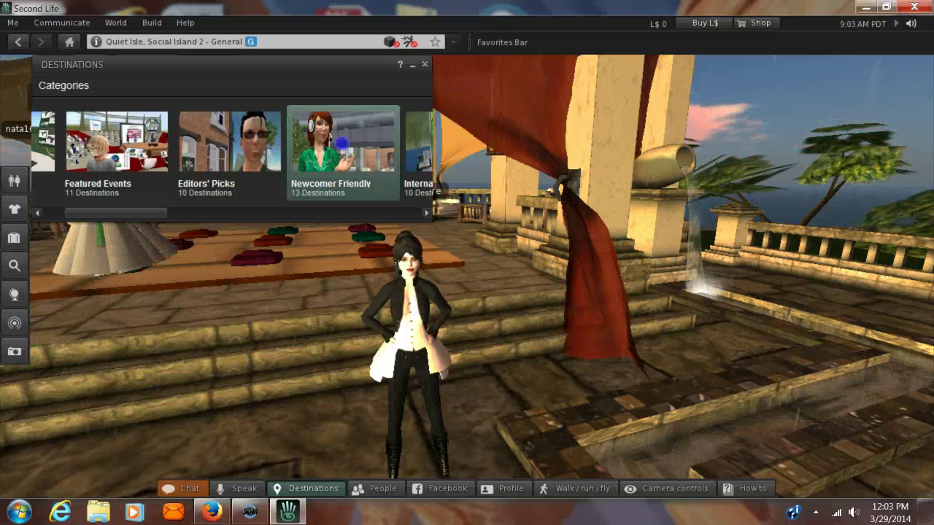
click(343, 150)
mouse_move(343, 150)
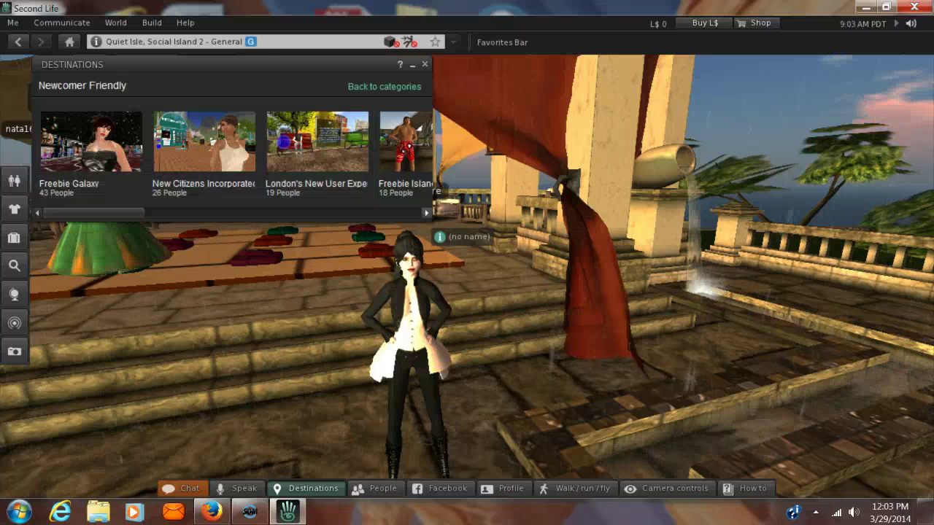
Find New Citizens Incorporated in the Newcomer Friendly strip and teleport there
scroll(232, 154, right, 1)
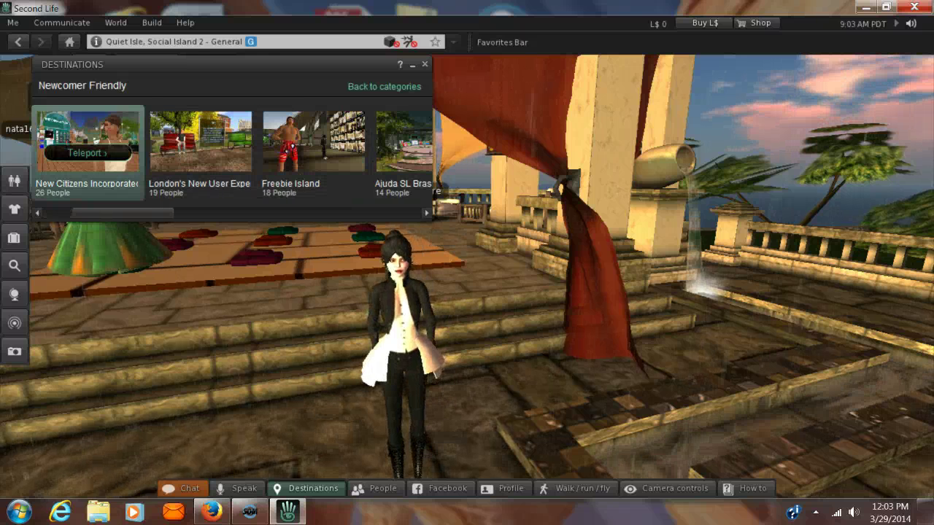
scroll(292, 146, right, 1)
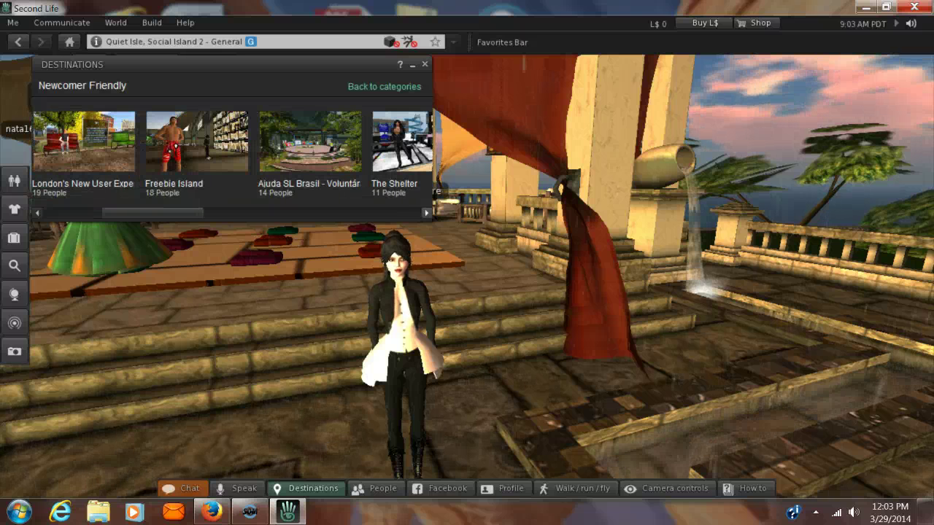
scroll(292, 146, right, 1)
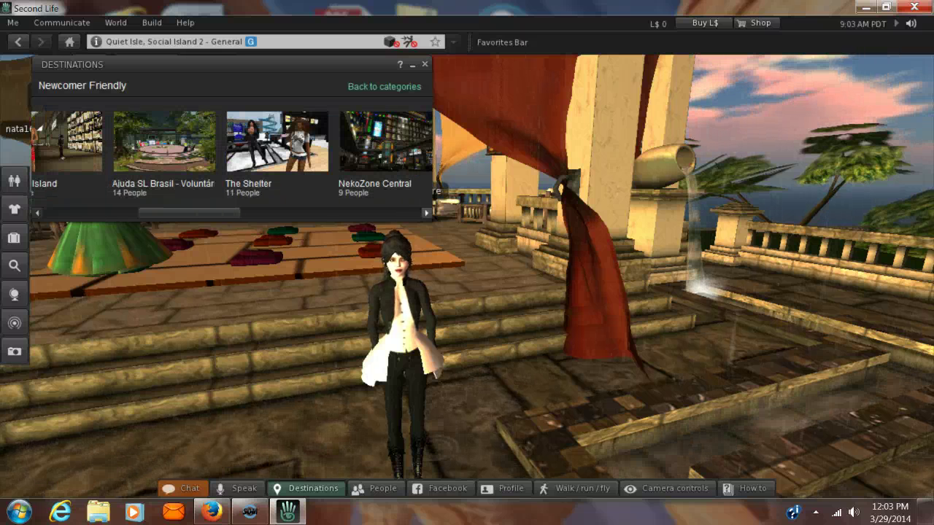
scroll(232, 153, right, 1)
scroll(232, 153, right, 2)
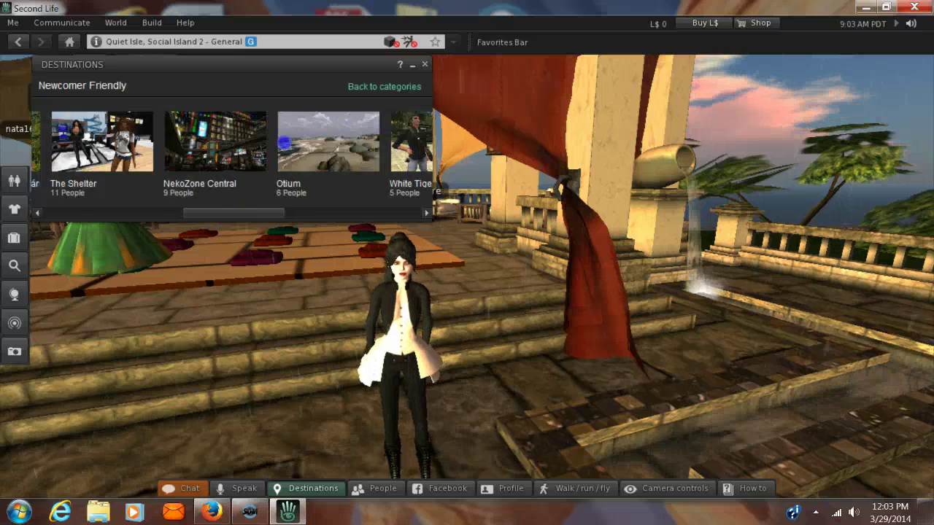
scroll(232, 153, right, 2)
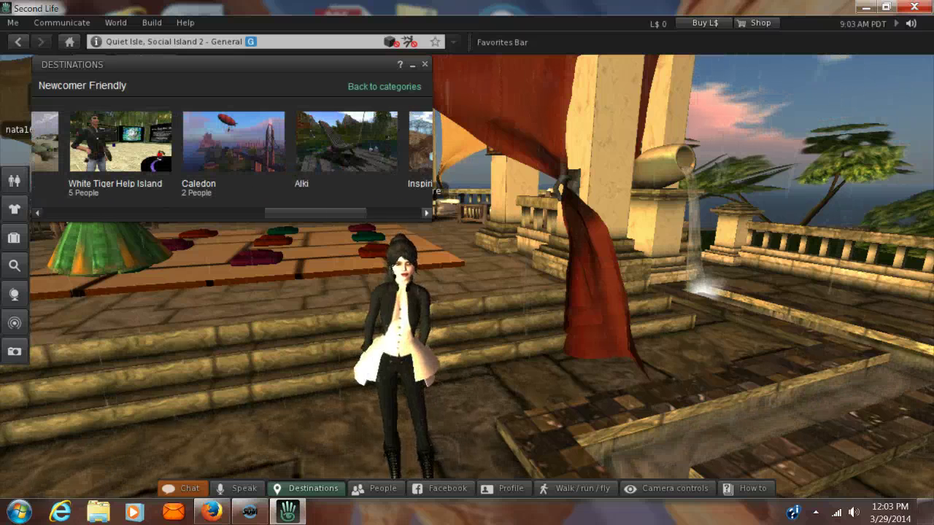
scroll(232, 153, right, 3)
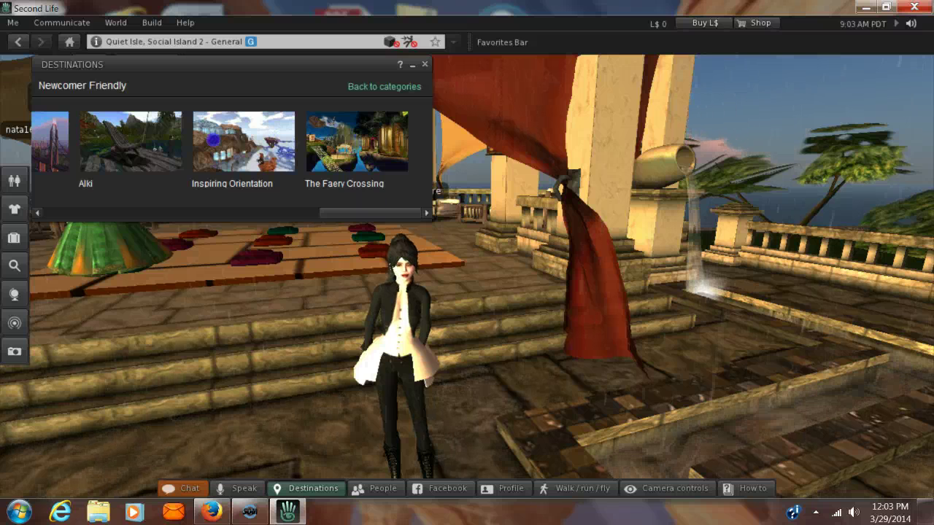
scroll(232, 154, left, 1)
scroll(191, 142, left, 8)
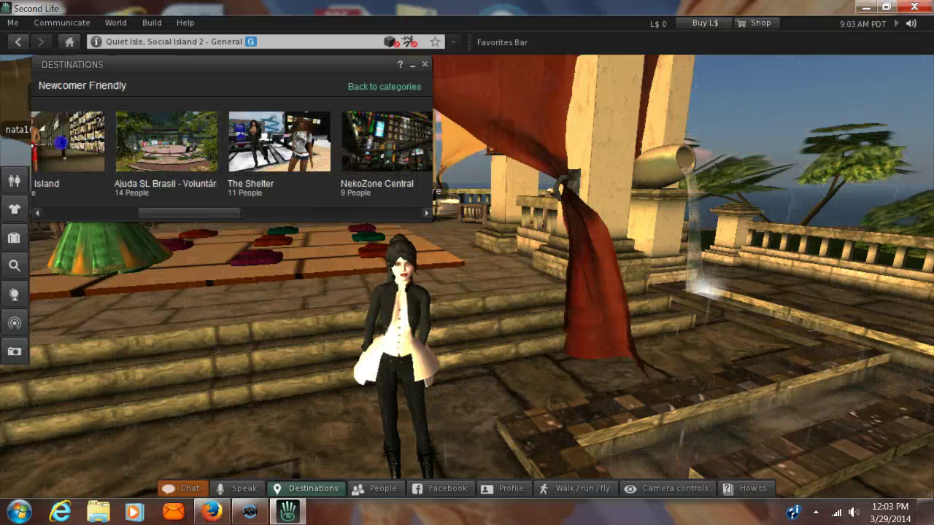
scroll(190, 141, left, 2)
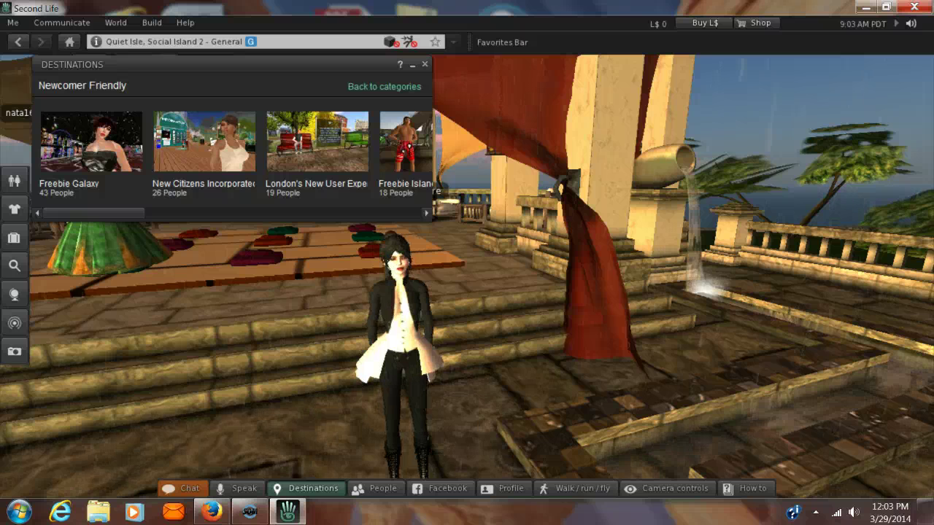
mouse_move(190, 141)
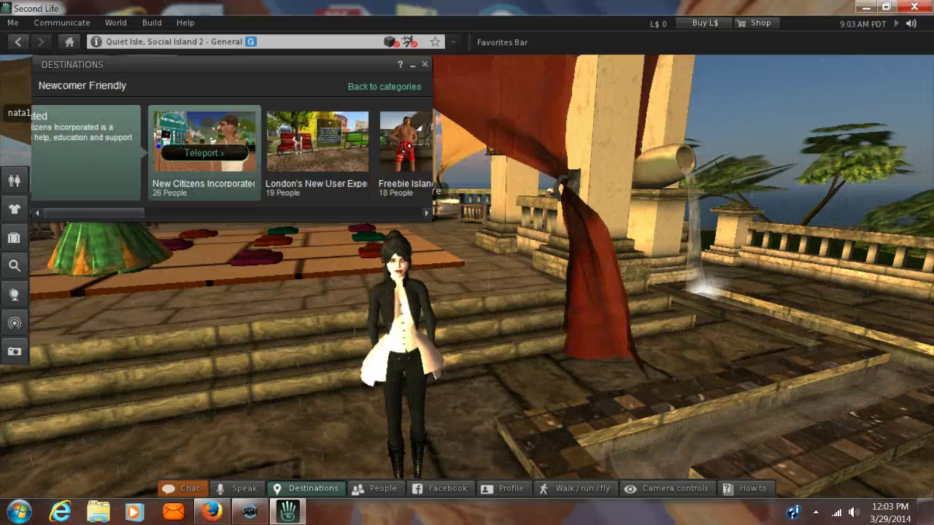
click(203, 152)
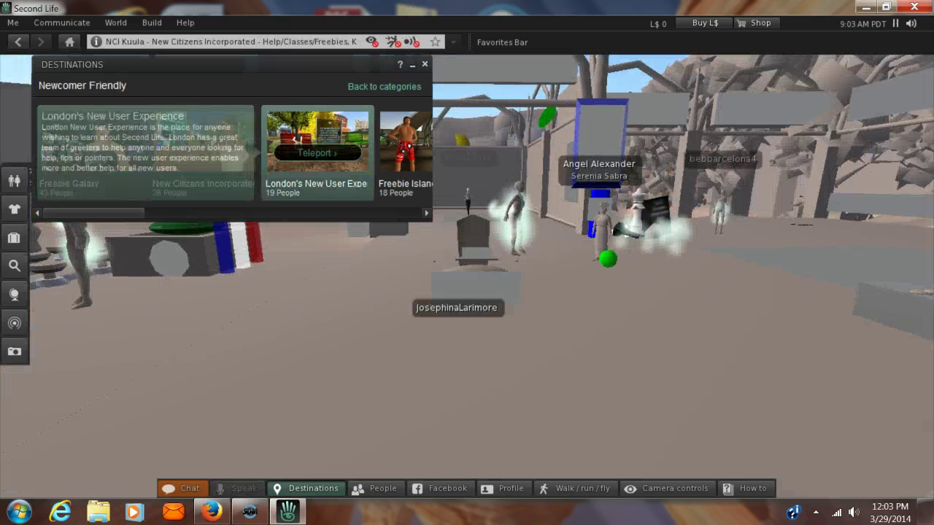
Close Destinations and walk through the NCI Kuula park toward the gathered residents
click(316, 152)
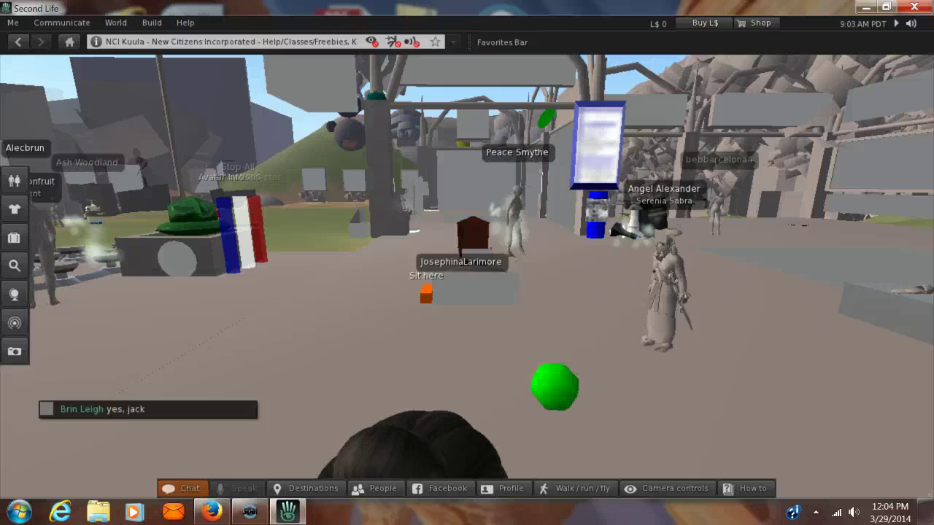
key(Left)
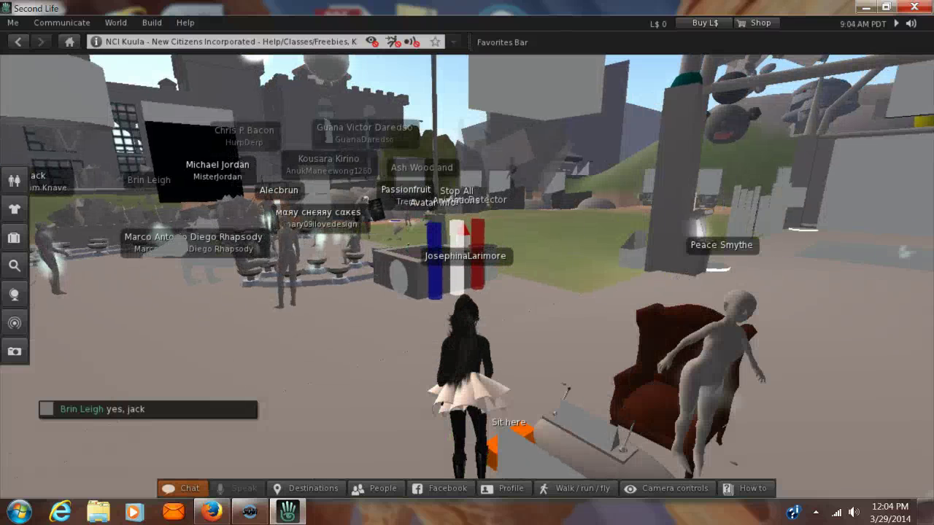
key(Right)
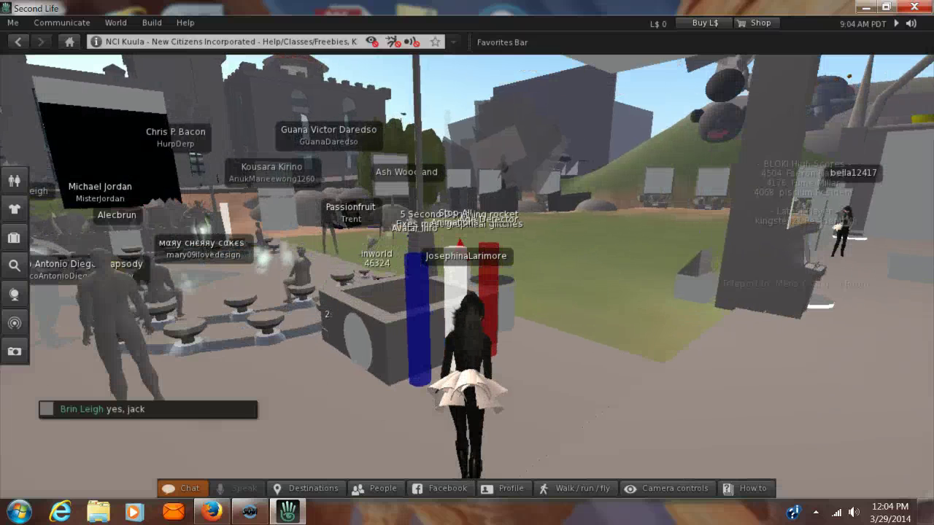
key(Up)
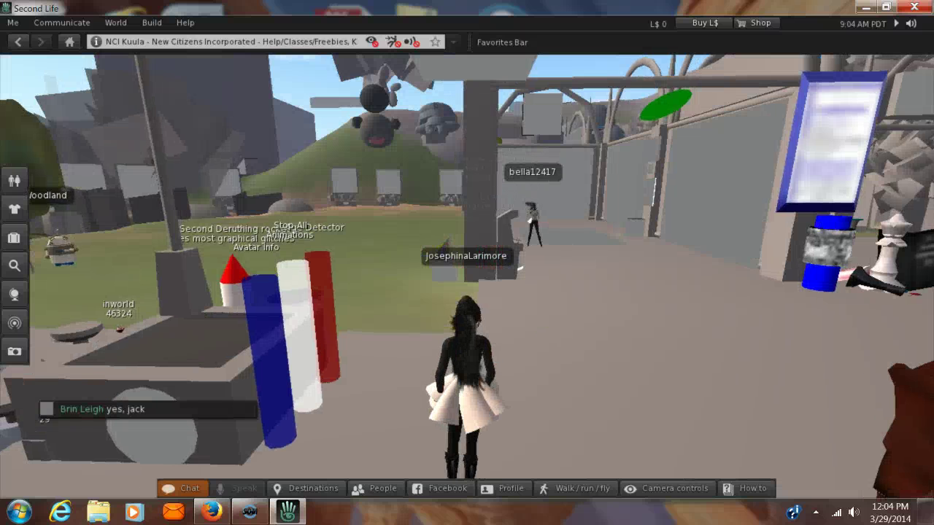
key(Left)
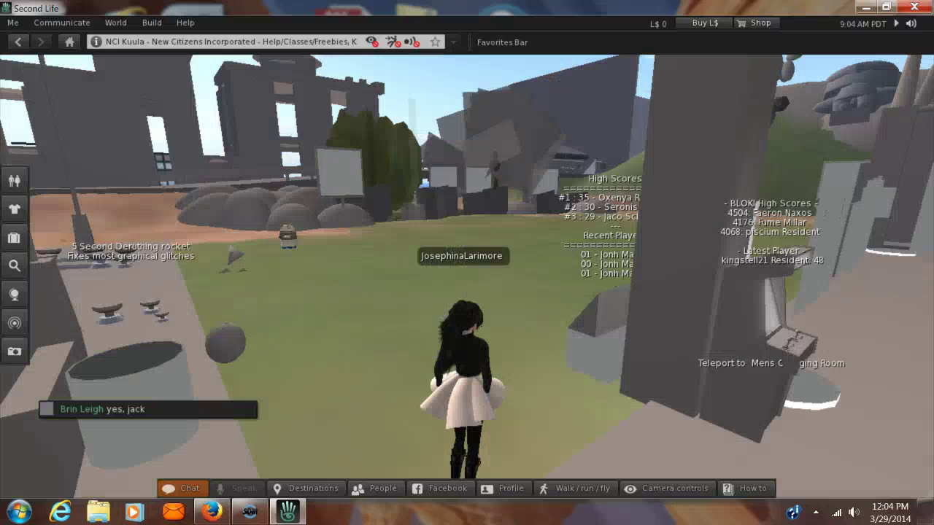
key(Up)
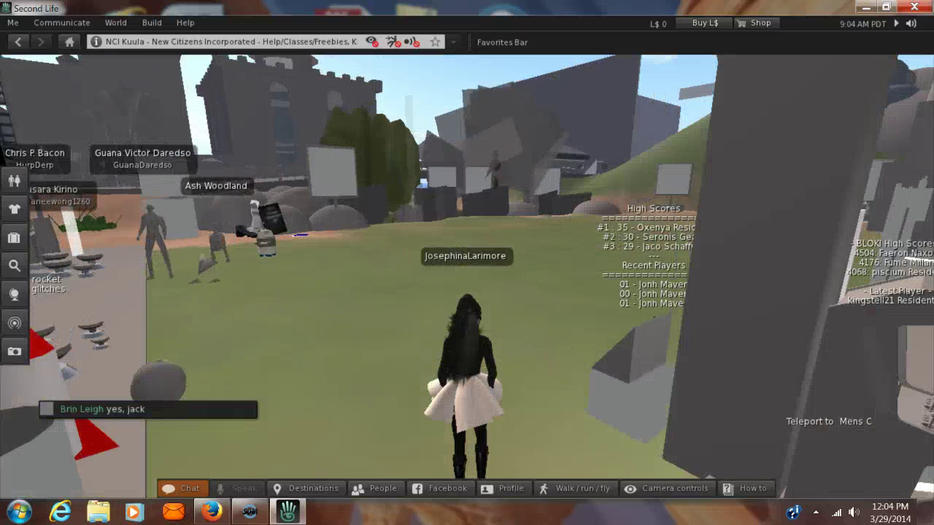
key(Up)
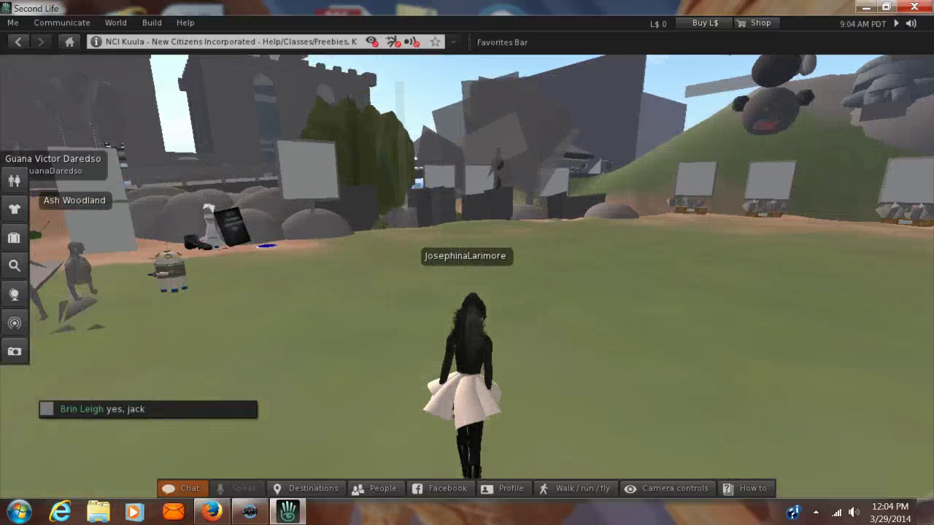
key(Left)
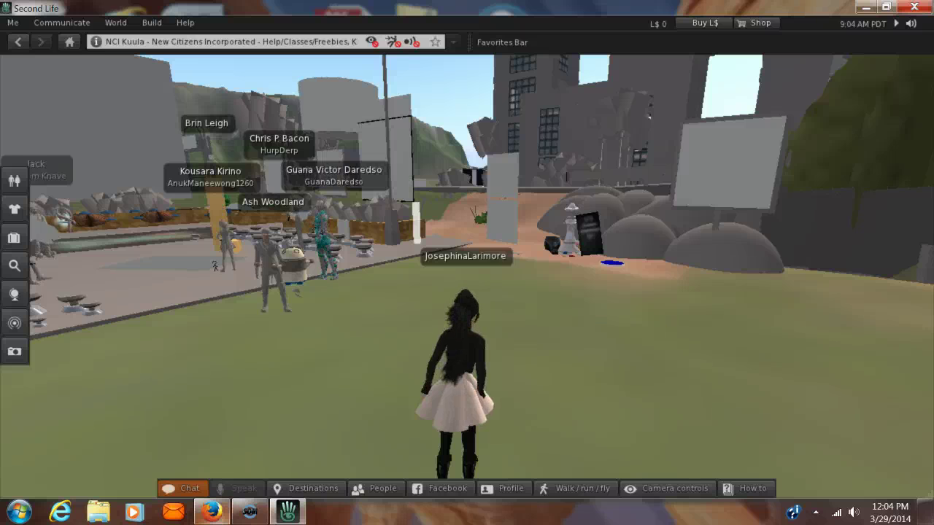
Switch to WizIQ in Firefox and scroll down to the course list
click(212, 512)
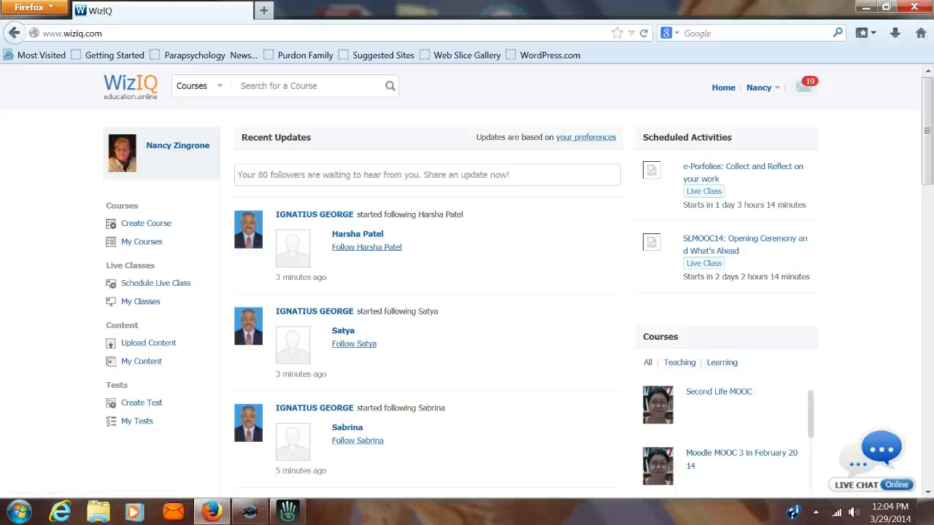
scroll(930, 175, down, 3)
scroll(930, 175, down, 1)
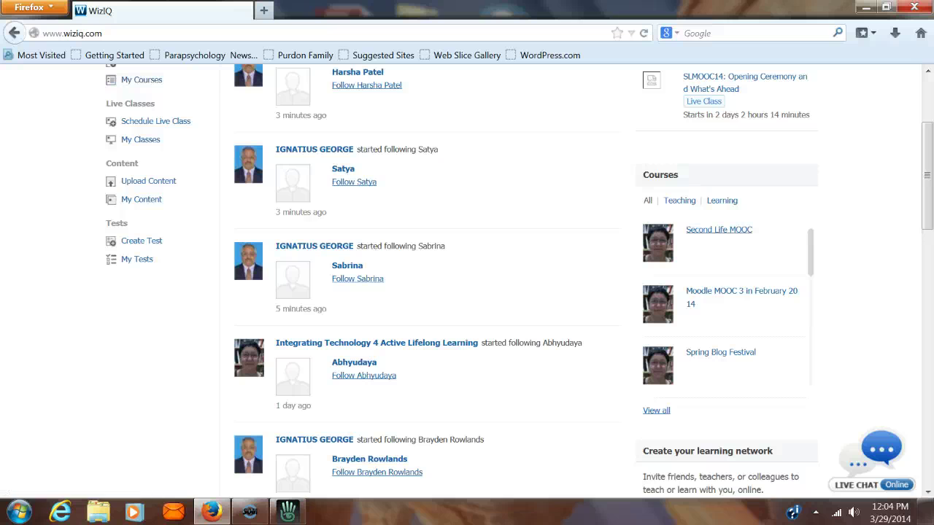
Open the Second Life MOOC's About Course page and scroll to its Course Description
click(718, 230)
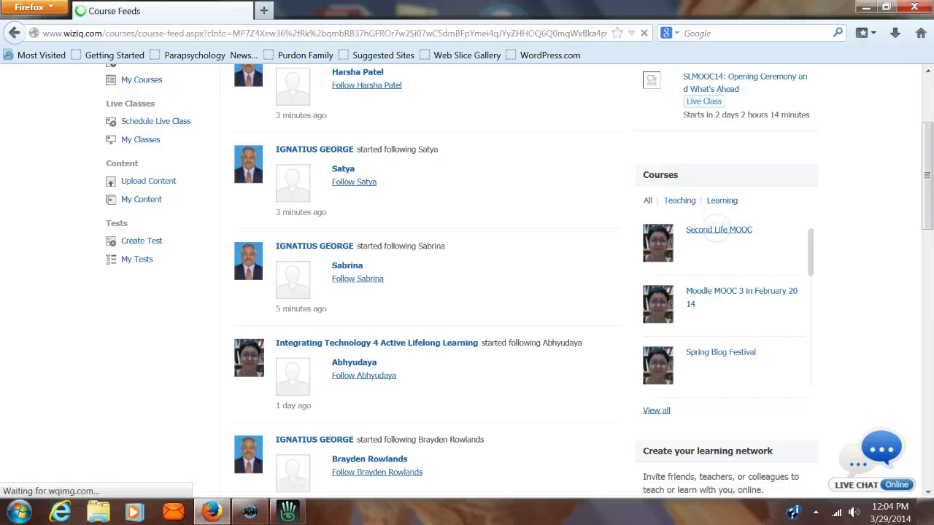
click(143, 271)
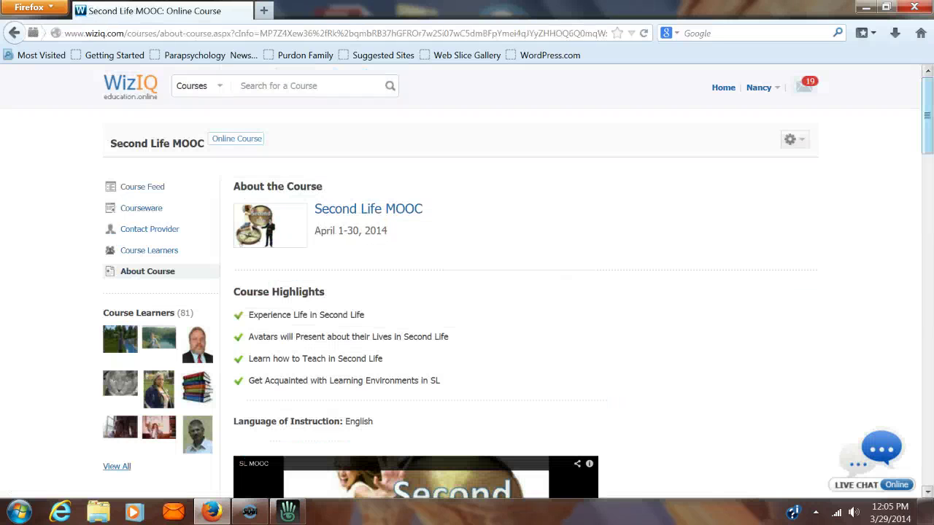
scroll(928, 149, down, 3)
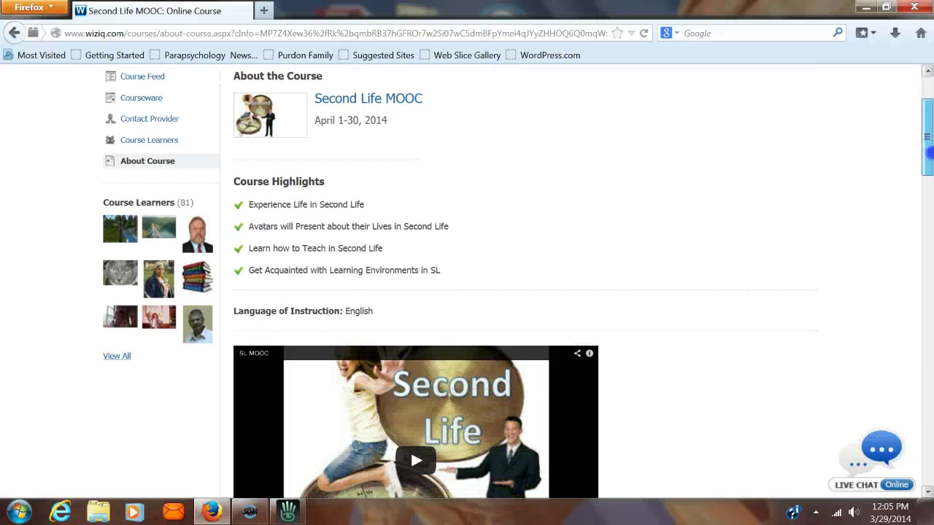
scroll(929, 151, up, 3)
scroll(930, 169, down, 5)
drag(929, 170, 930, 235)
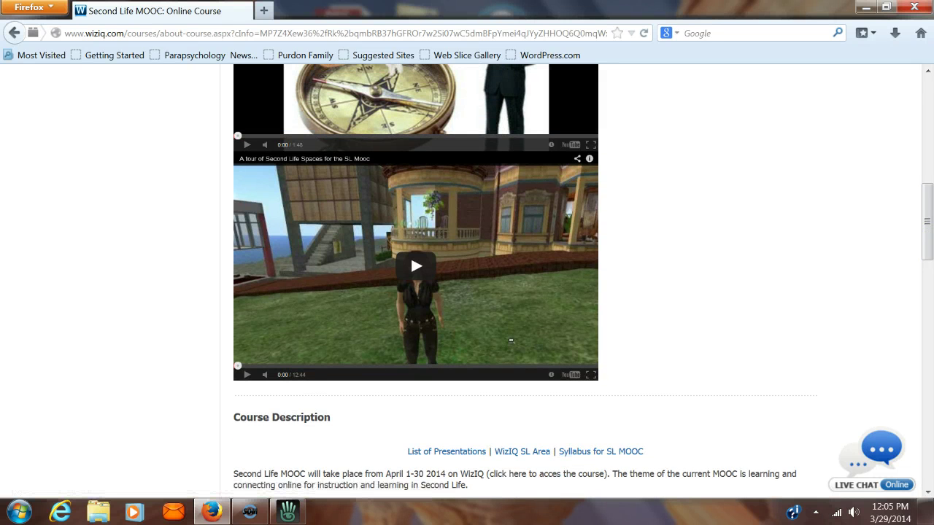
scroll(601, 451, down, 3)
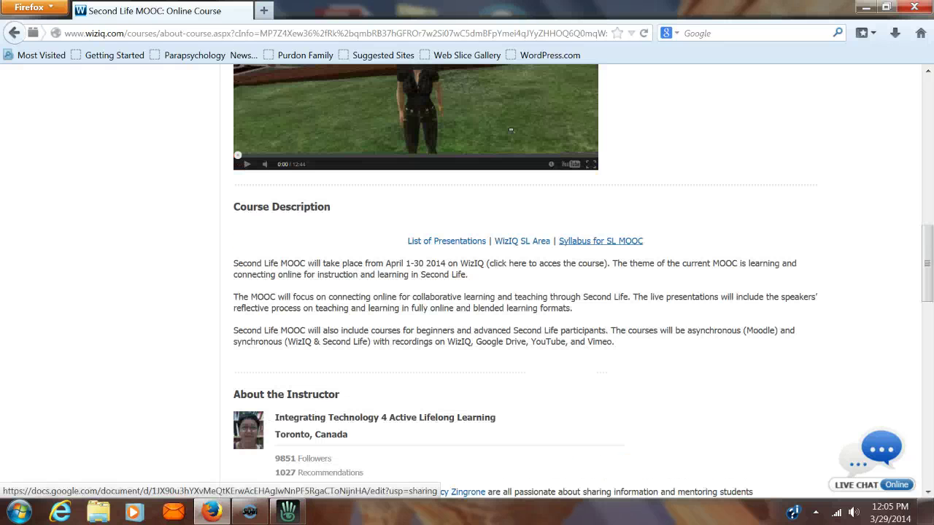
Open the Syllabus for SL MOOC document and follow its Second Life Area link to the Madhupak map
click(600, 241)
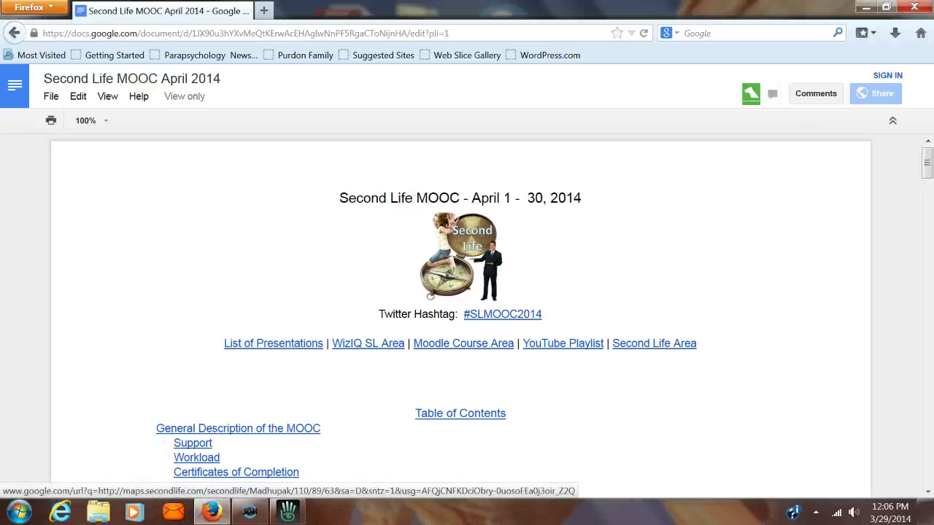
click(655, 341)
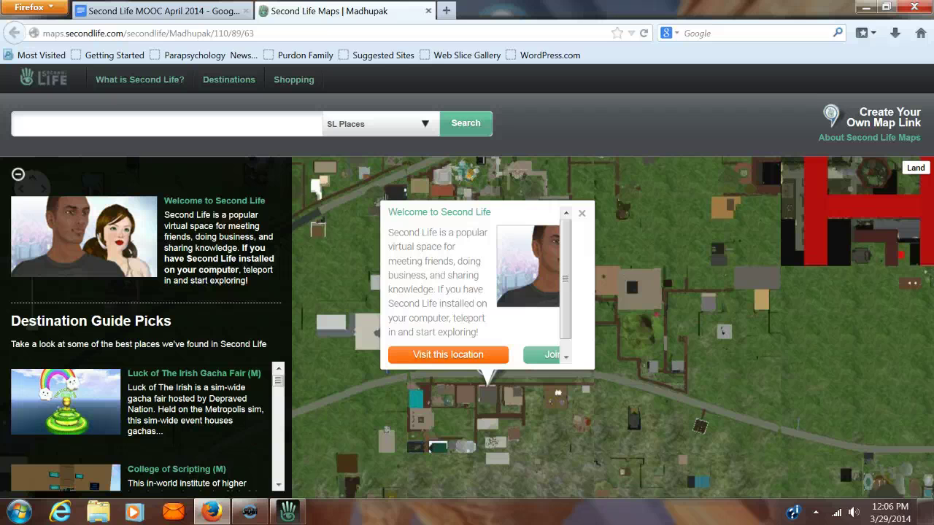
Send the Madhupak map location to the Second Life viewer and bring the viewer forward
click(472, 353)
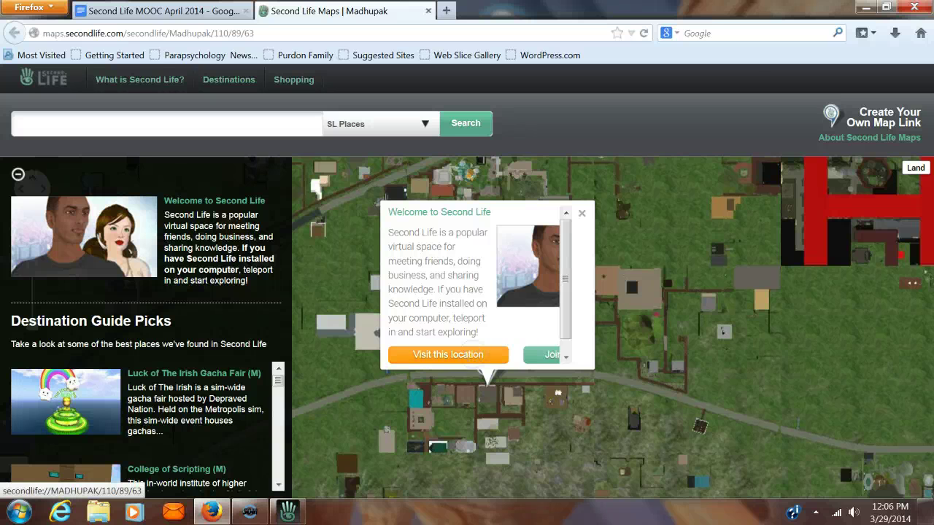
click(474, 354)
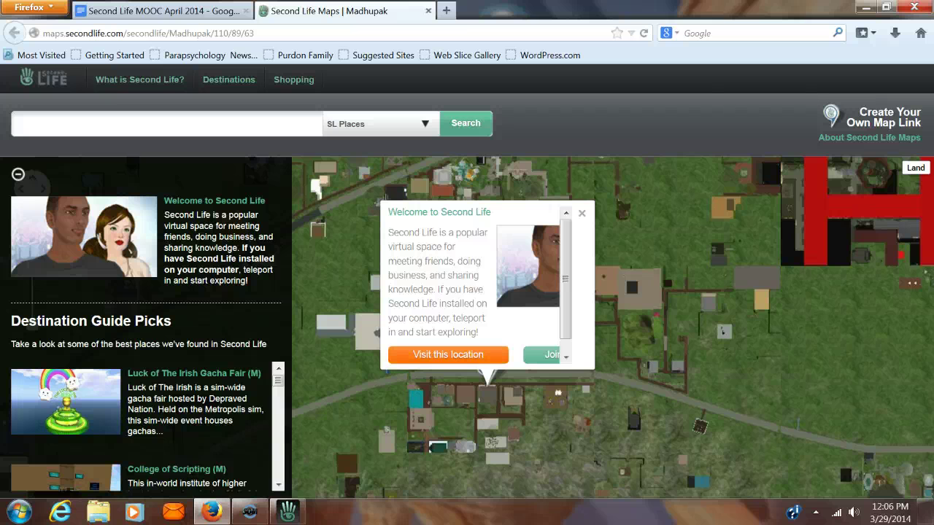
click(286, 513)
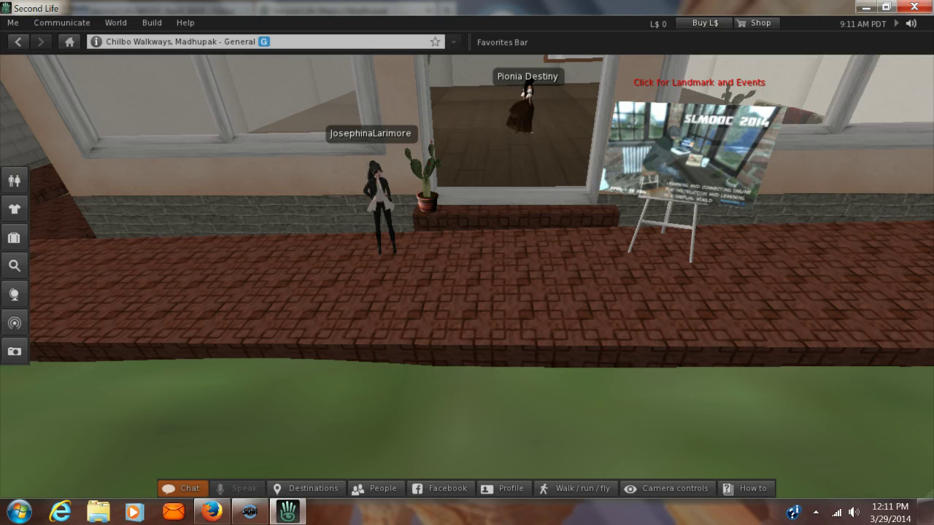
scroll(5, 150, down, 5)
scroll(192, 201, down, 5)
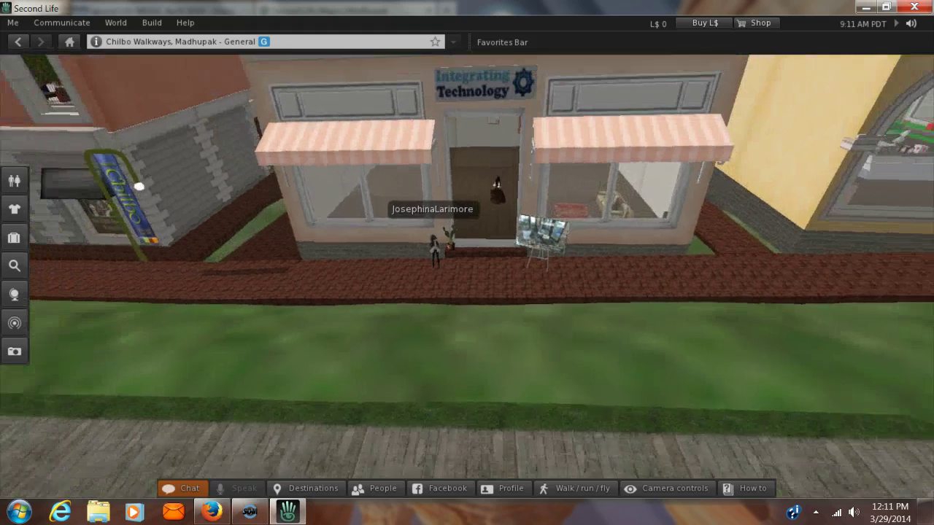
scroll(193, 200, up, 8)
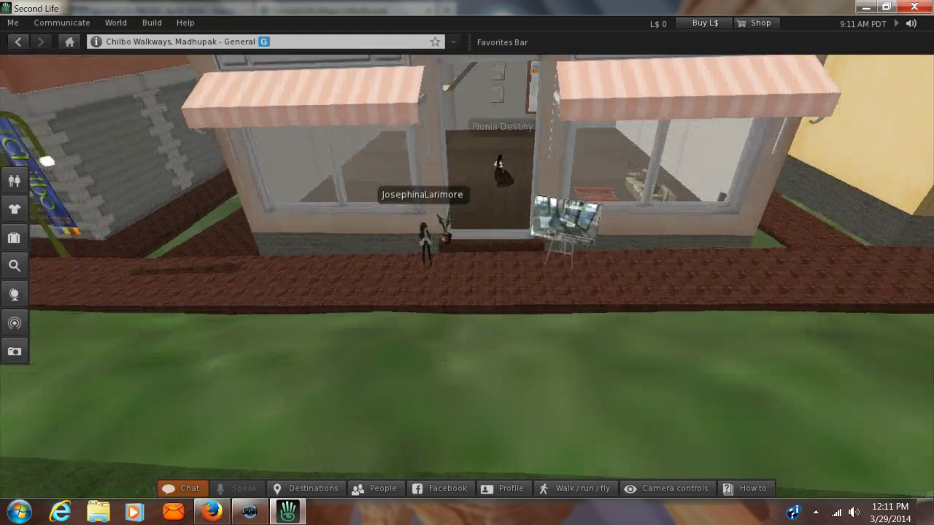